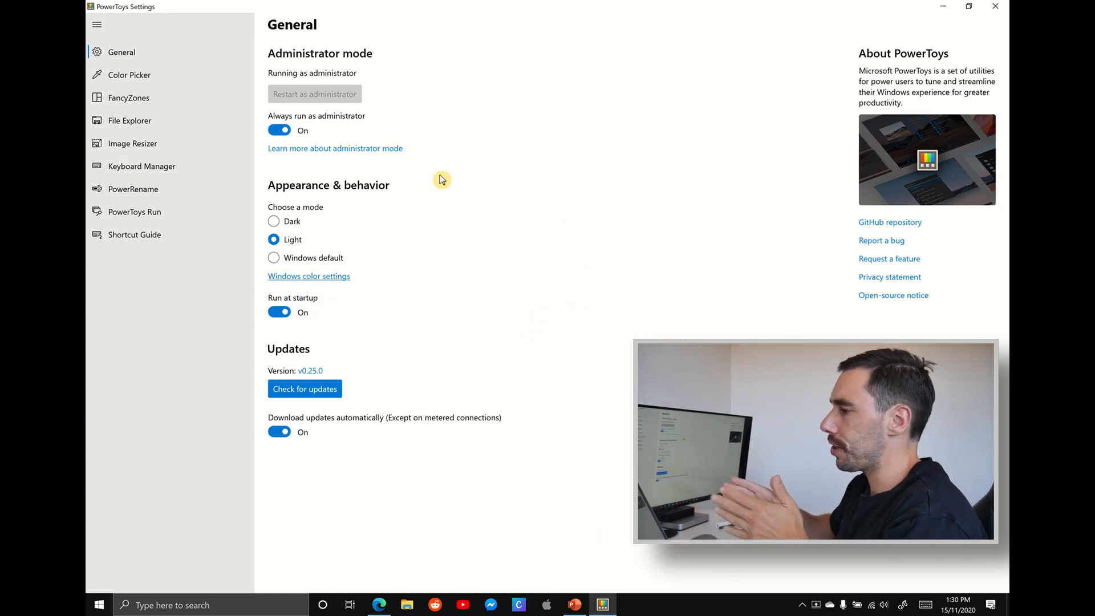
# Step: Collapse the settings navigation pane and expand it again
pyautogui.click(97, 25)
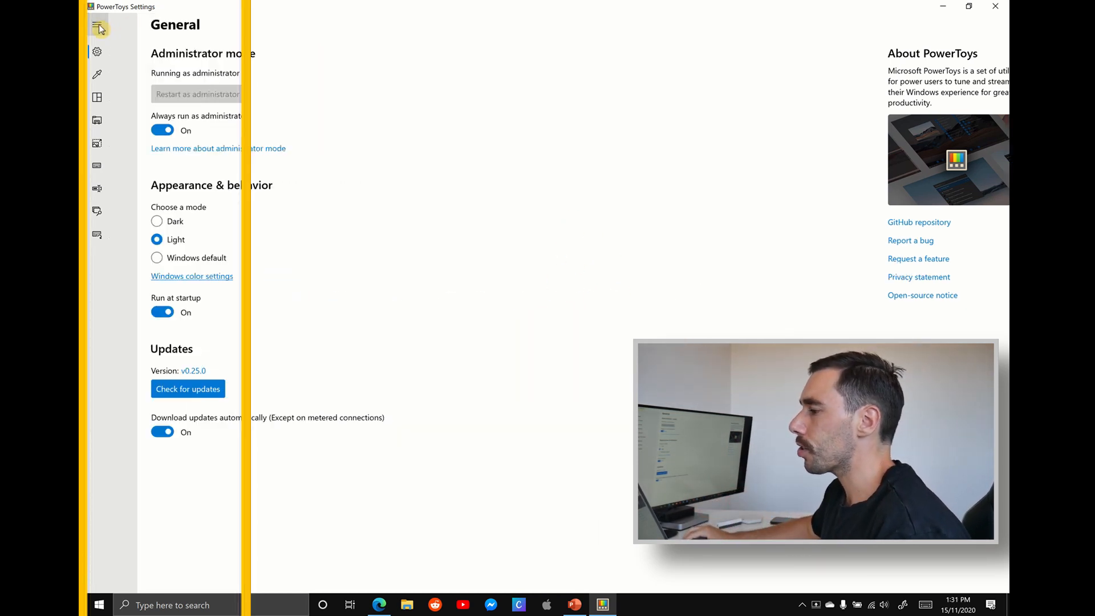
pyautogui.click(97, 25)
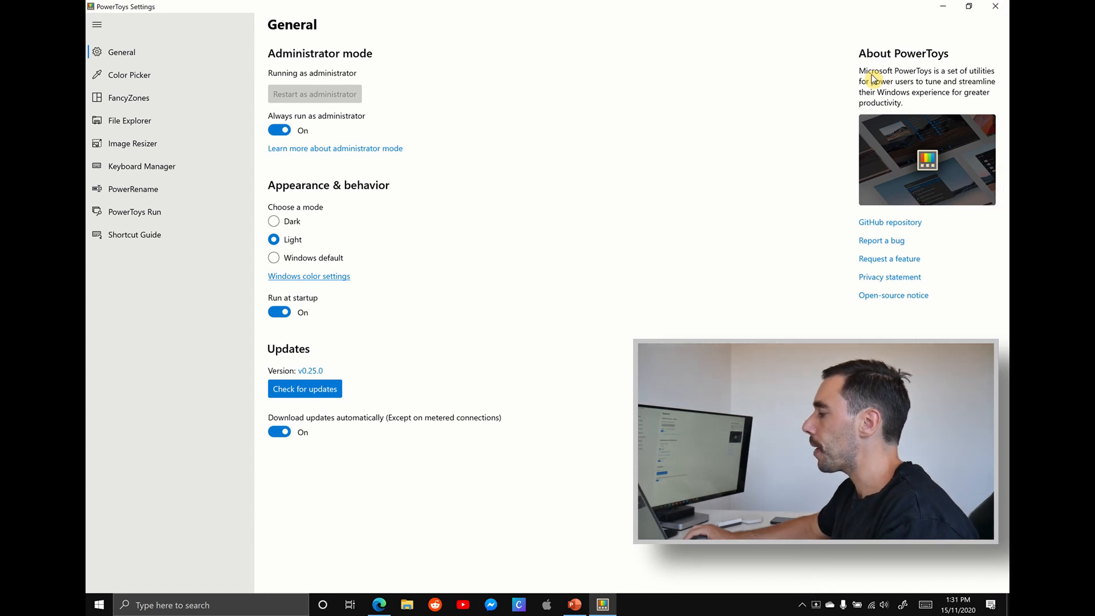
# Step: View the online module overview for the File Explorer utility and return to the PowerToys settings
pyautogui.click(111, 129)
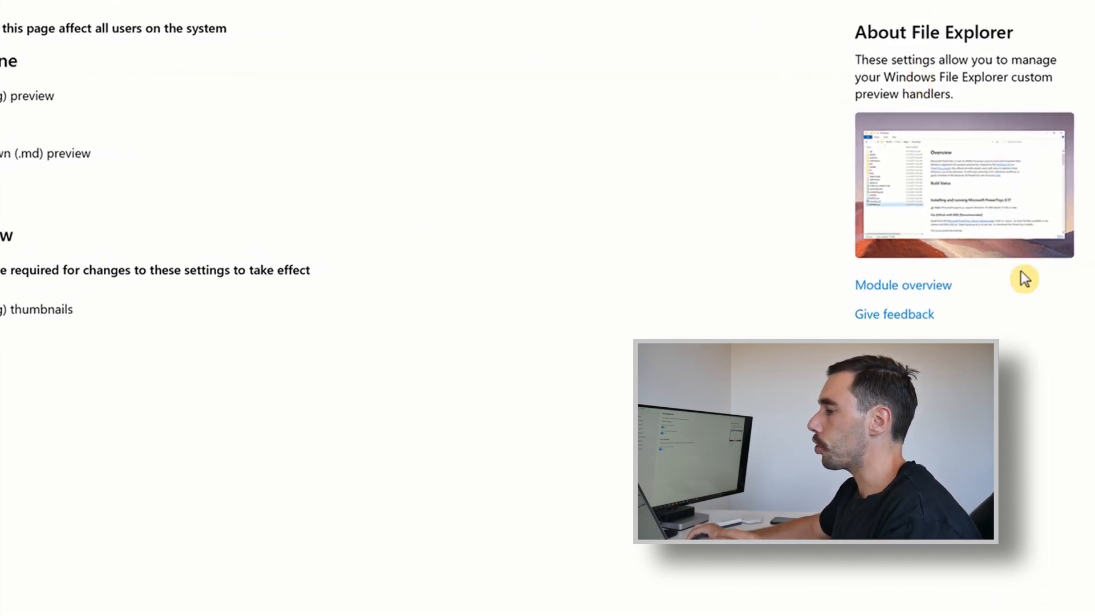
pyautogui.click(935, 288)
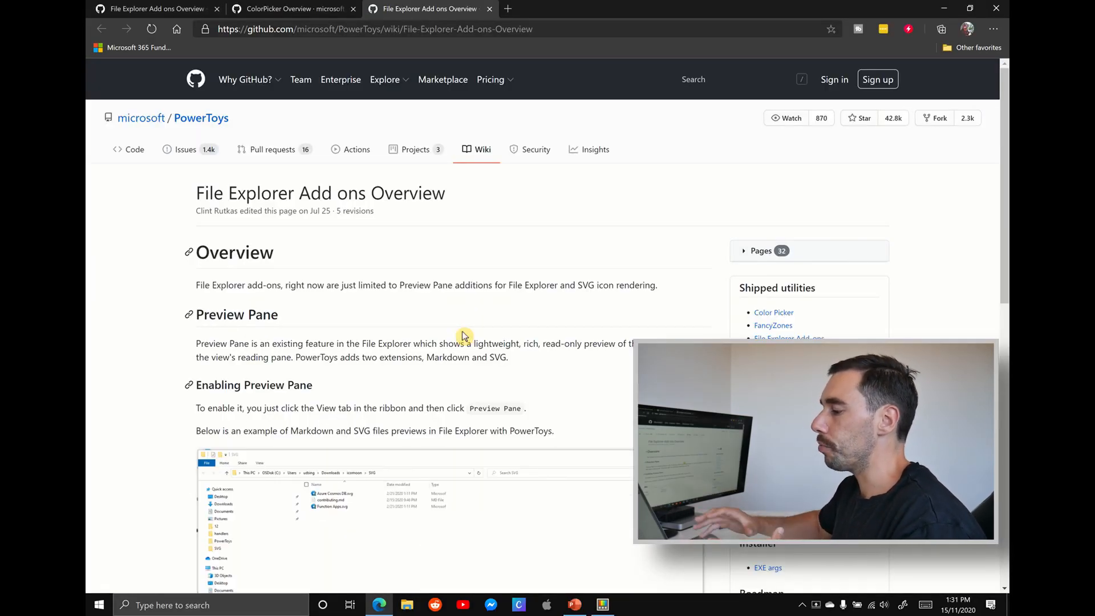
pyautogui.click(939, 7)
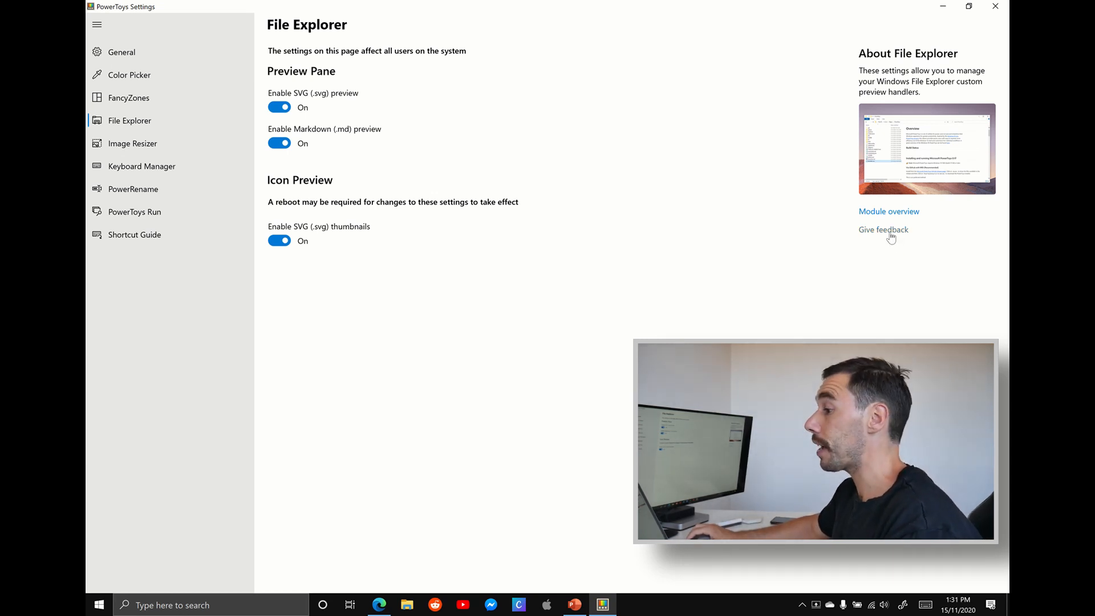
# Step: Preview the Dark appearance mode in the General settings and switch back to Light
pyautogui.click(169, 59)
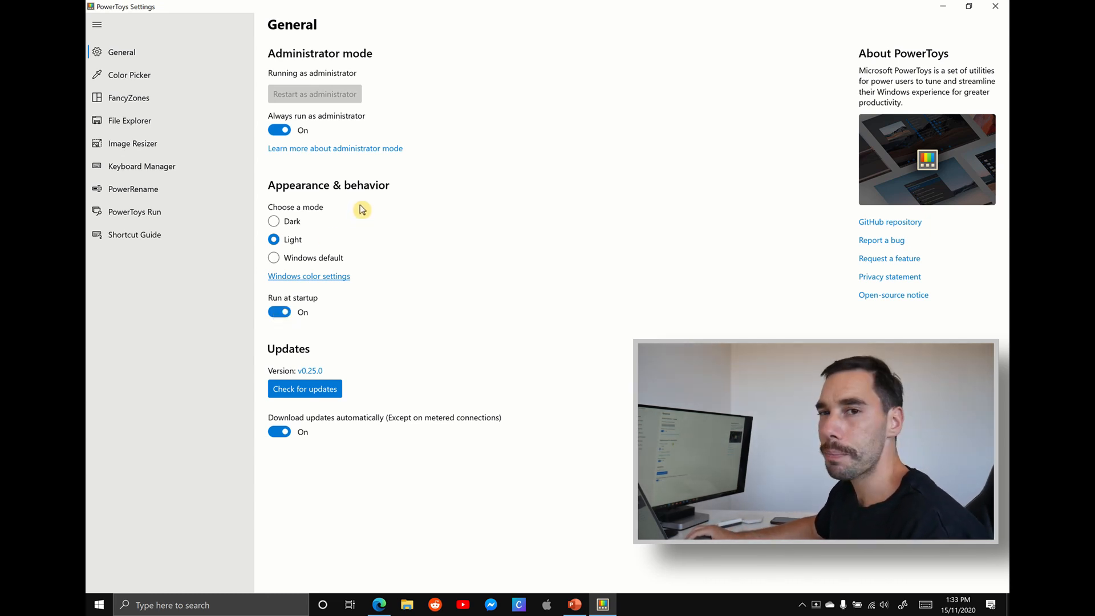
pyautogui.click(285, 222)
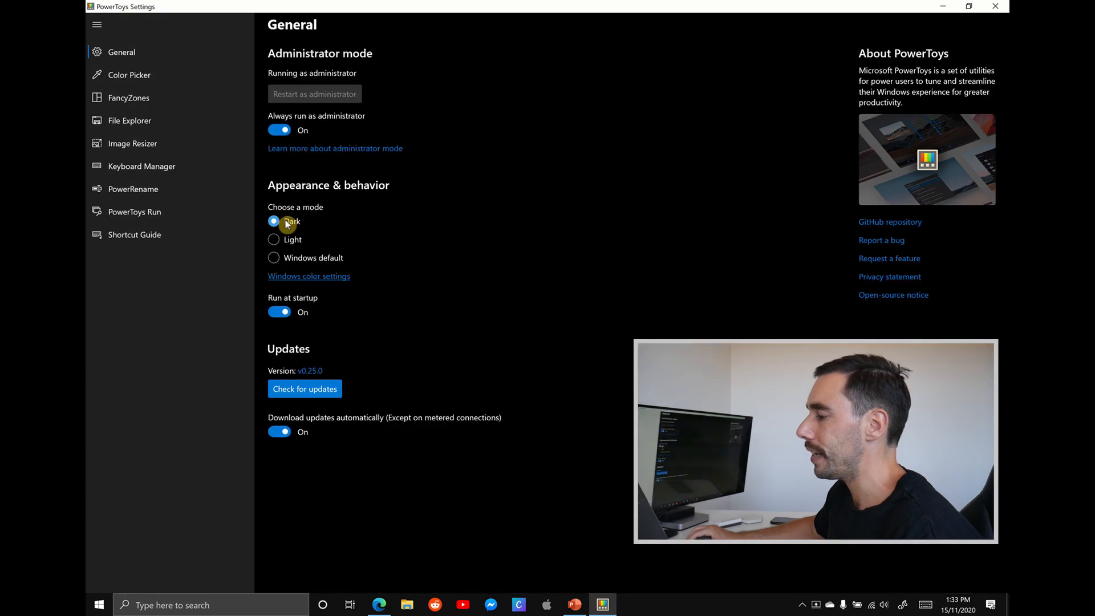
pyautogui.click(286, 240)
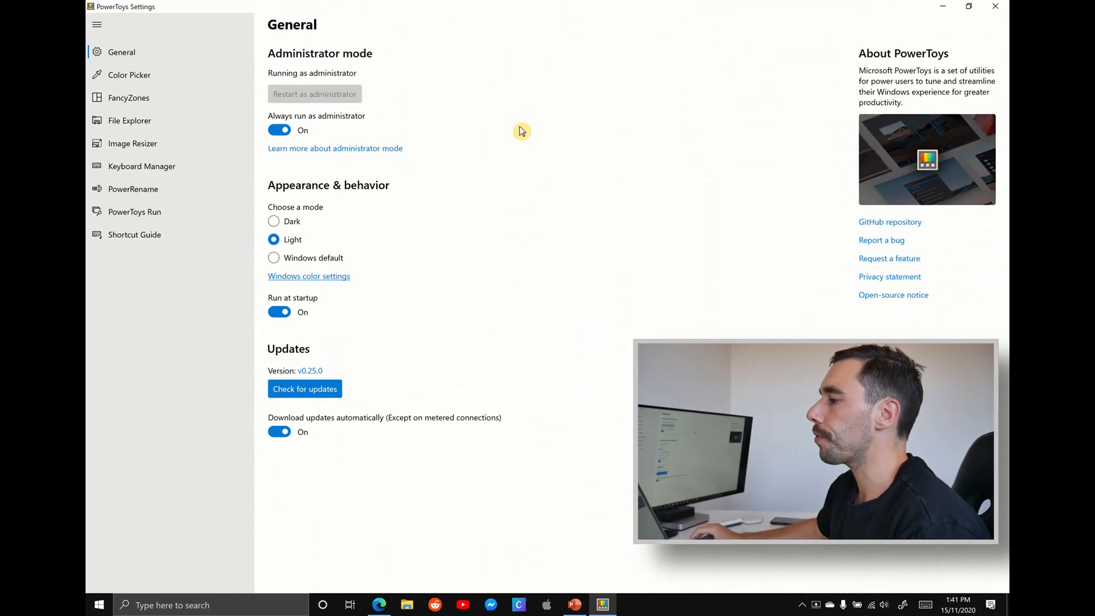
# Step: Add a Keyboard Manager key remapping from NumPad 0 to A and save it
pyautogui.click(165, 170)
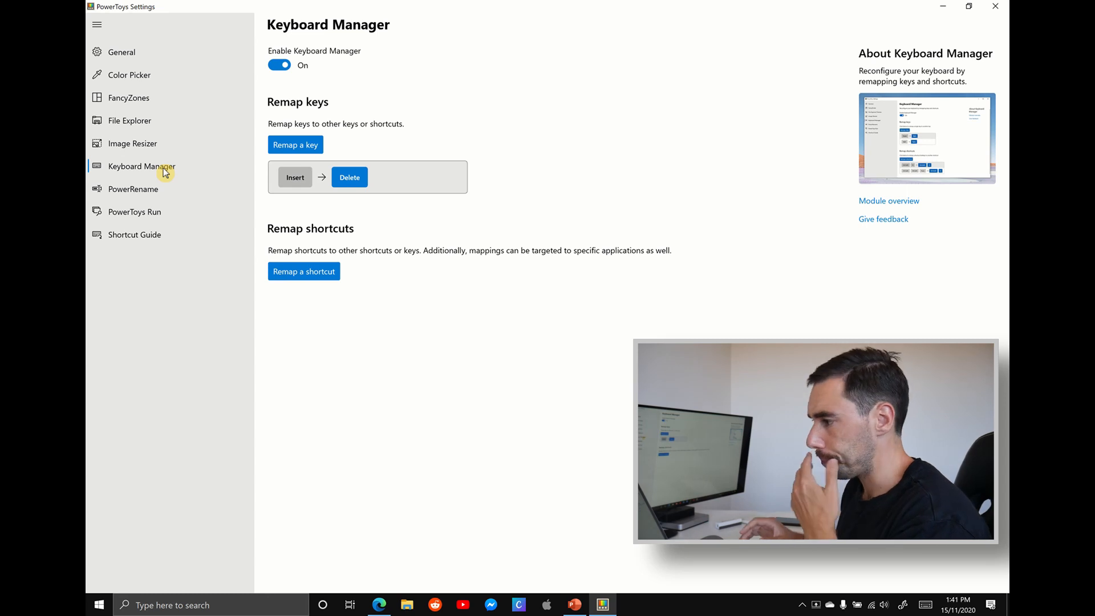
pyautogui.click(314, 149)
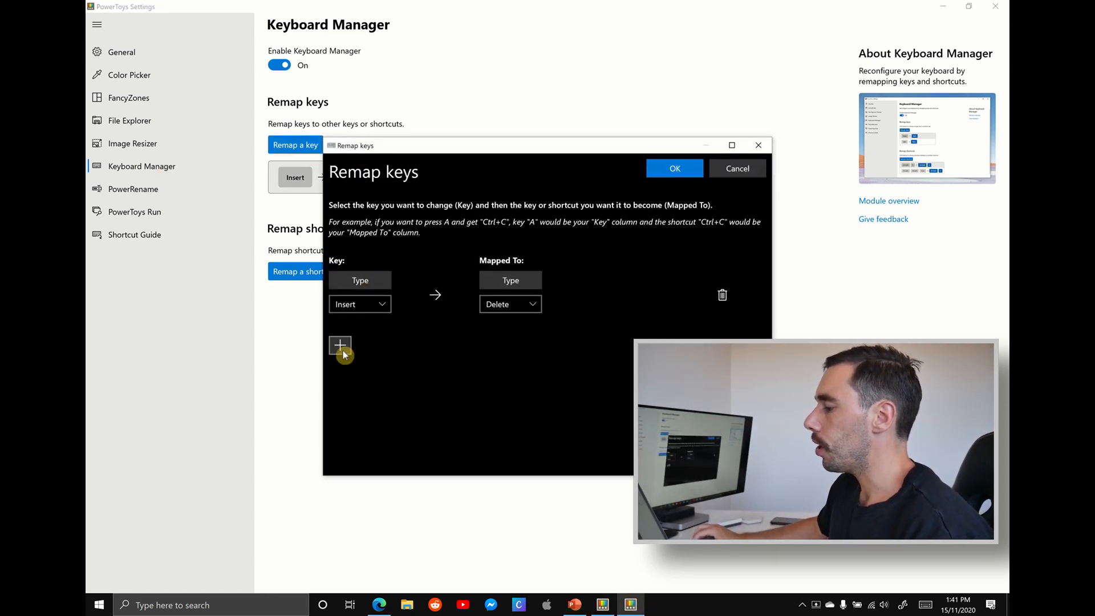
pyautogui.click(343, 345)
pyautogui.click(357, 353)
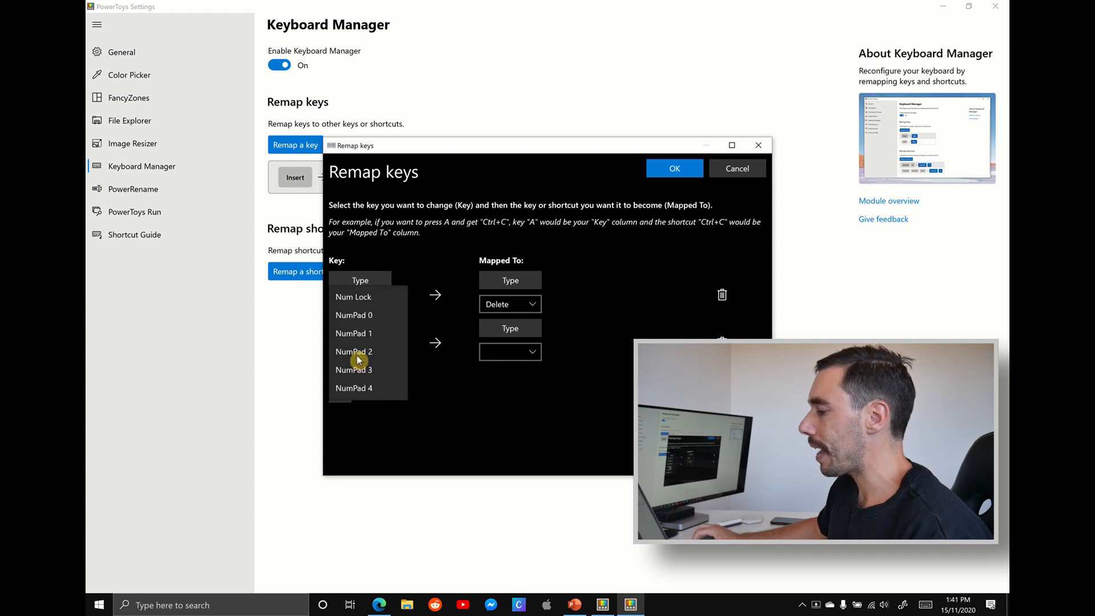
pyautogui.click(370, 317)
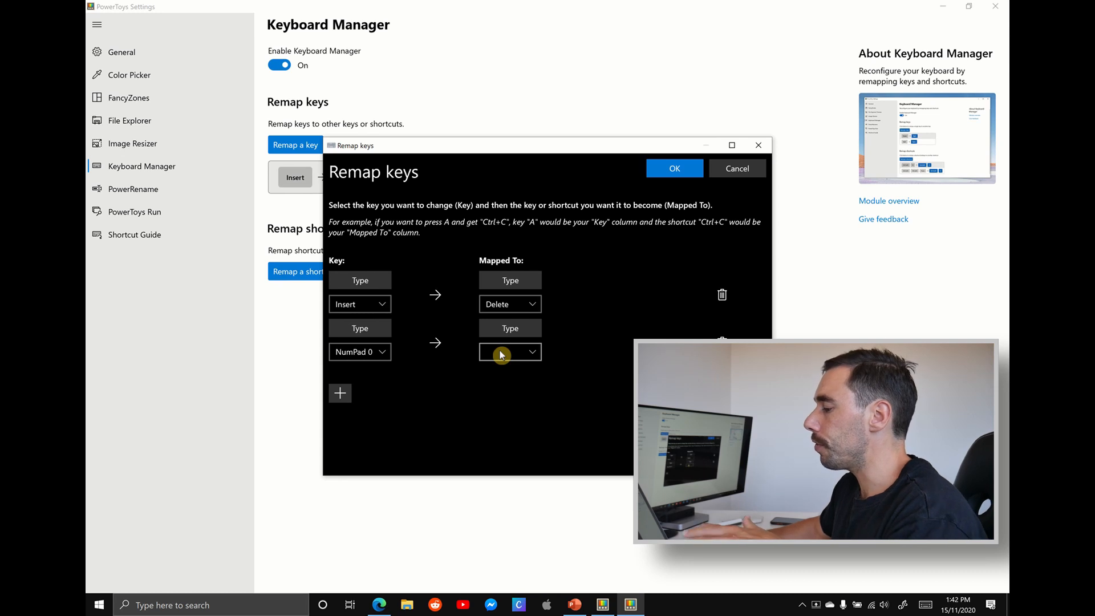
pyautogui.click(502, 352)
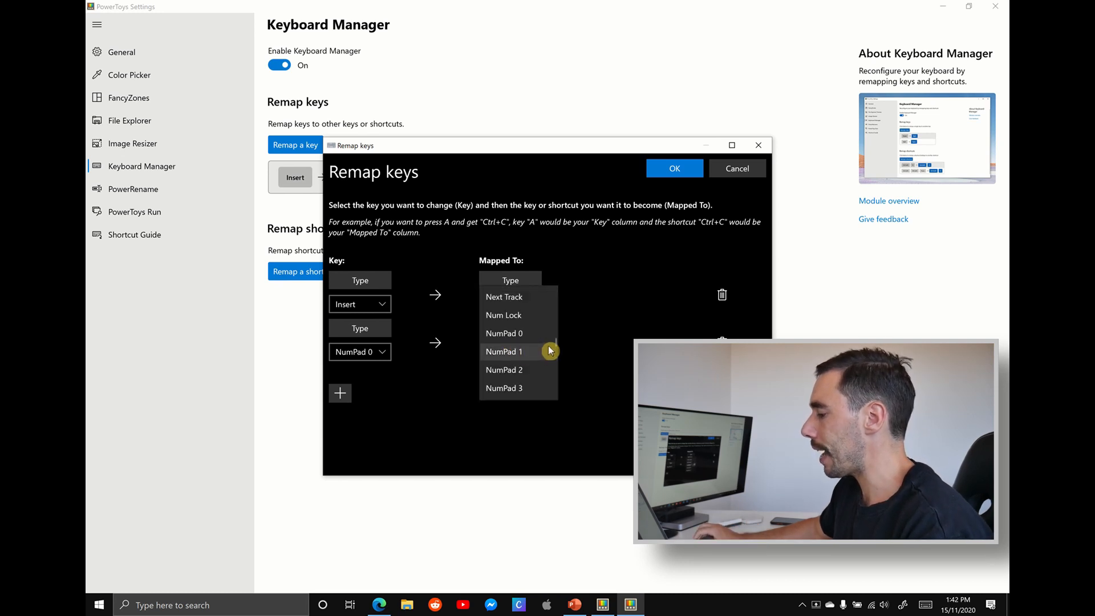
pyautogui.scroll(5, 528, 342)
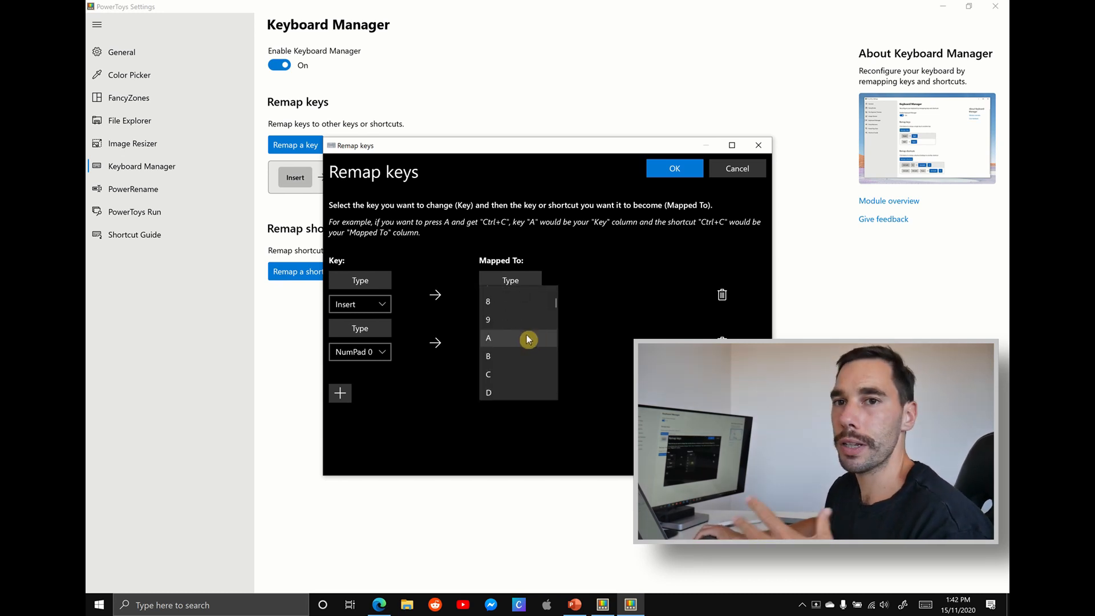
pyautogui.click(525, 337)
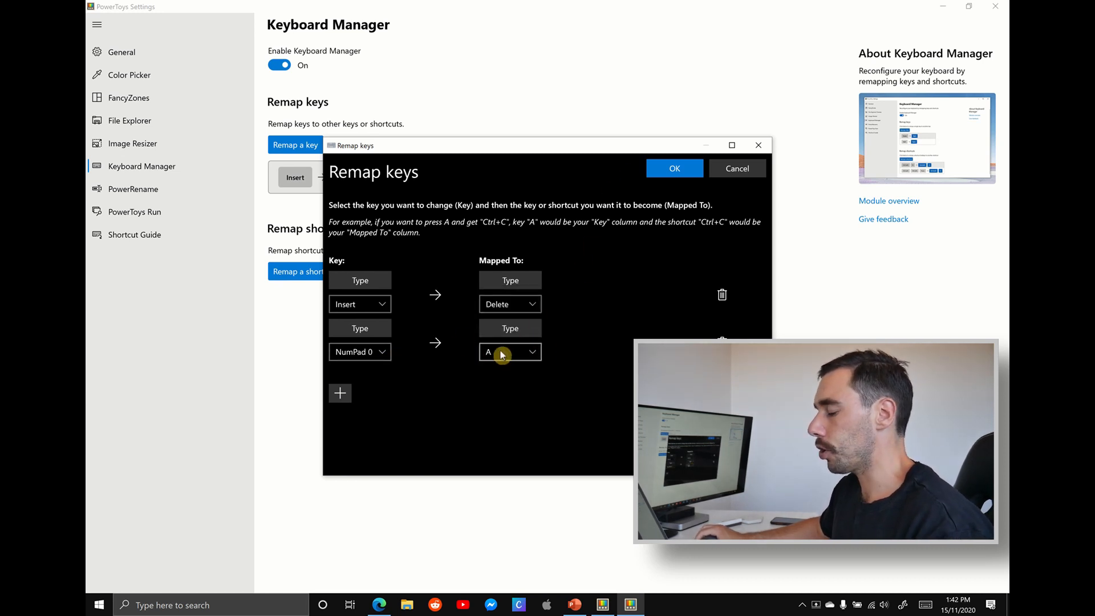
pyautogui.click(675, 168)
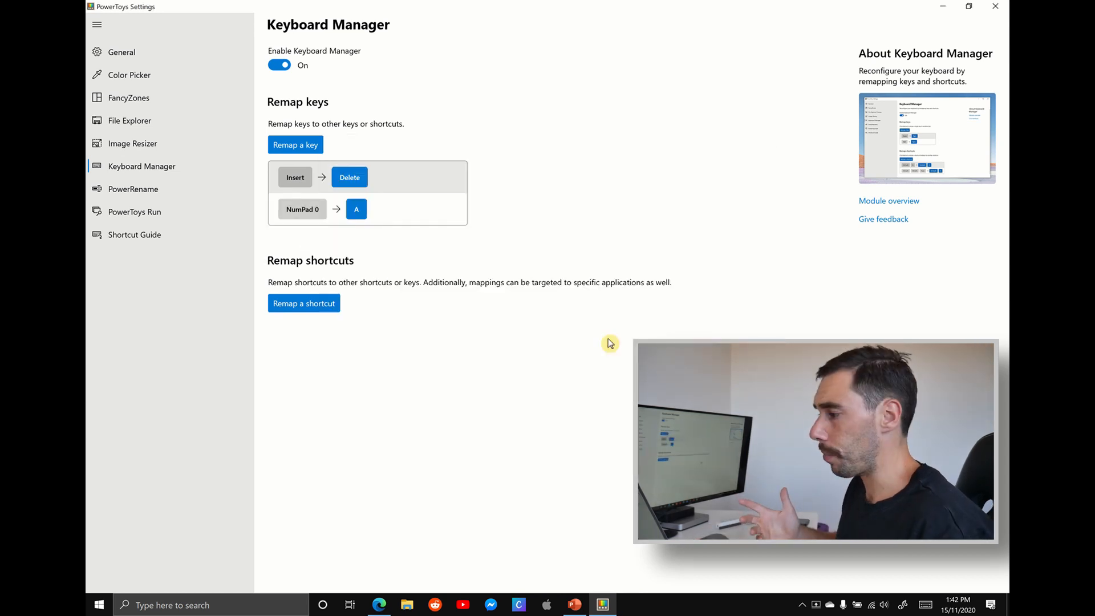
# Step: Test the remapped NumPad 0 key by entering several characters in the Windows search
pyautogui.press('super')
pyautogui.write('aaa')
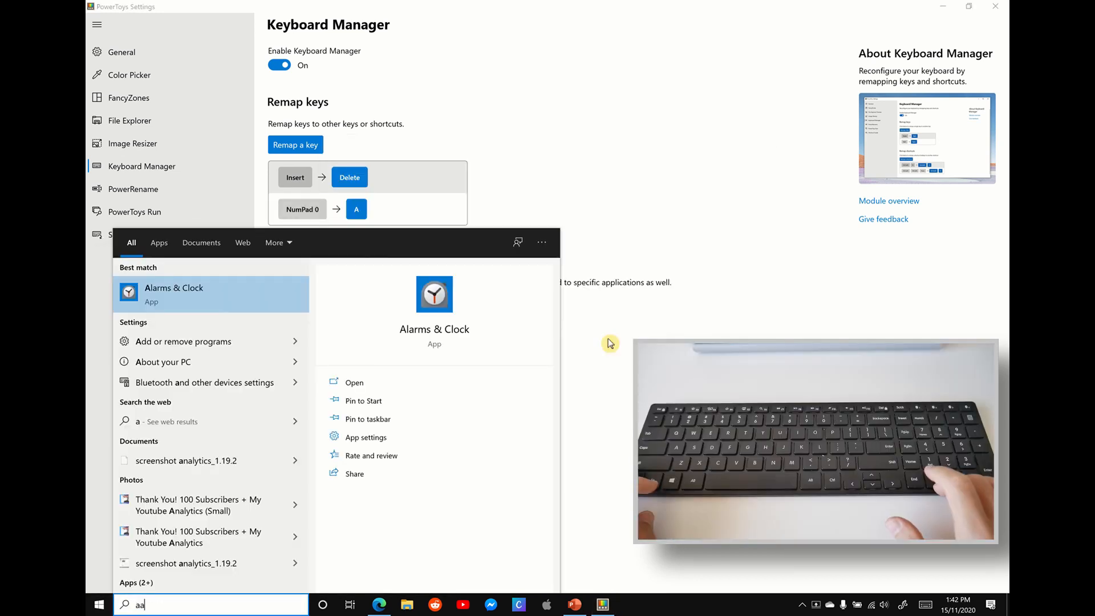
pyautogui.write('aa')
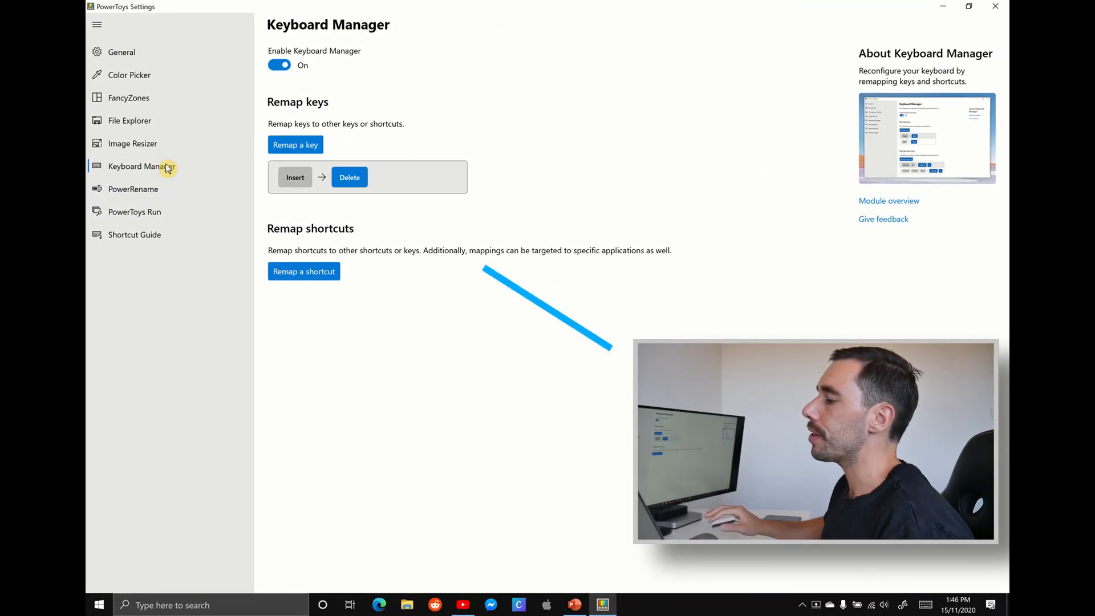
# Step: Open the FancyZones settings and demonstrate snapping the window to the left half beside YouTube Studio, maximizing it again at the end
pyautogui.click(166, 108)
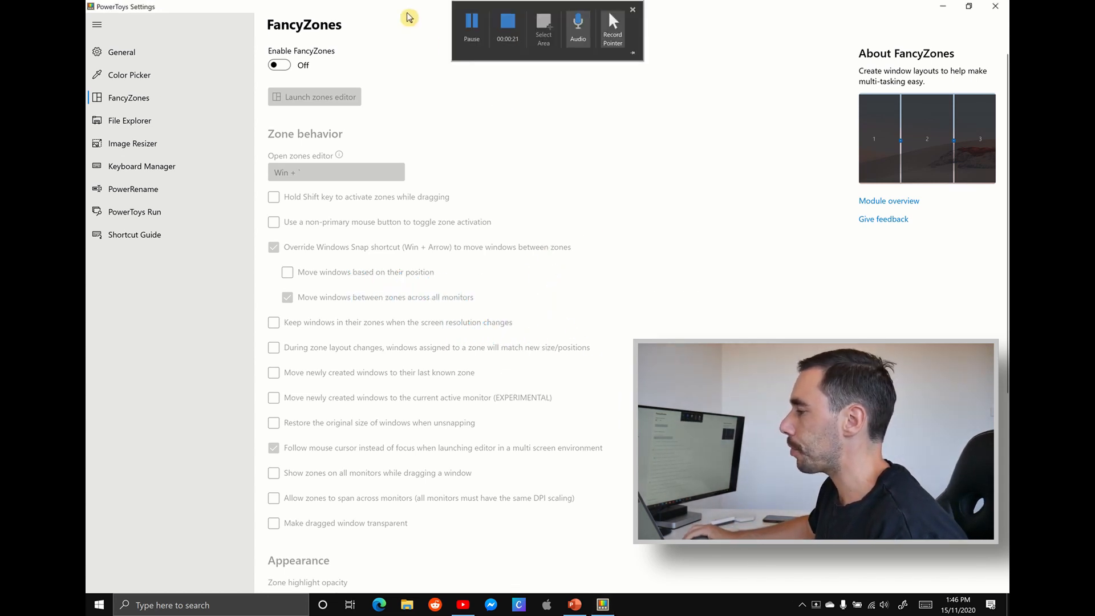
pyautogui.press('super+Left')
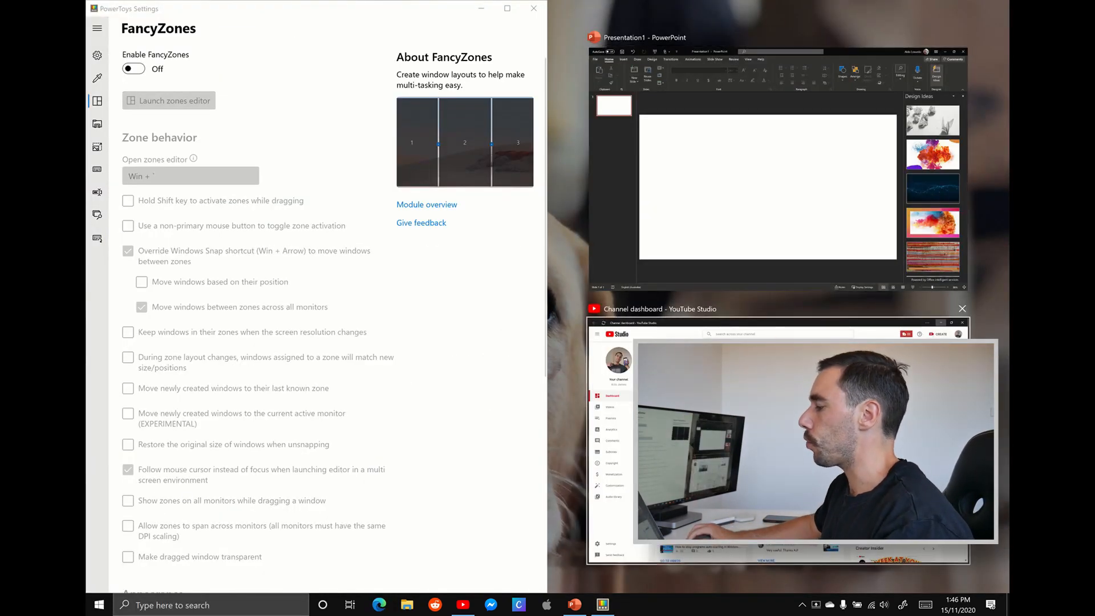
pyautogui.click(778, 440)
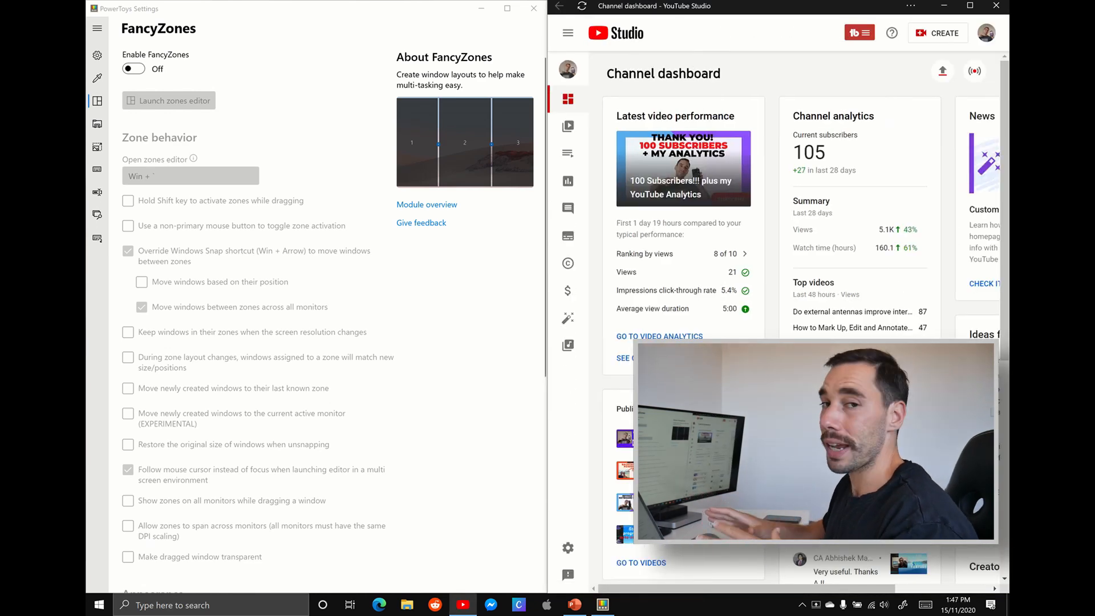
pyautogui.click(507, 10)
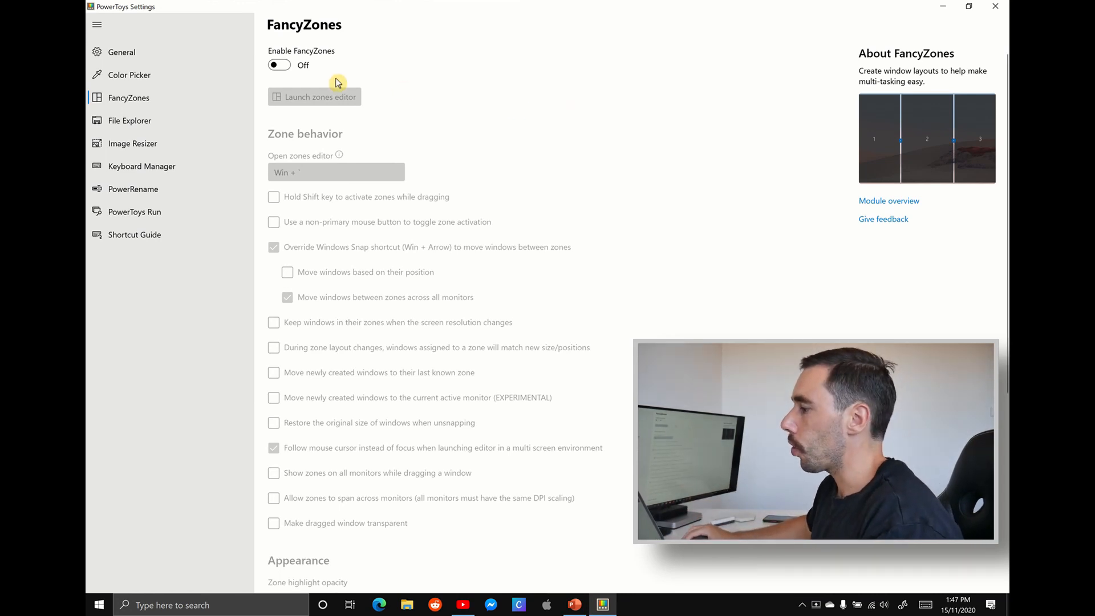
# Step: Enable FancyZones and raise the zone count of the layout templates to 5 in the zones editor
pyautogui.click(275, 68)
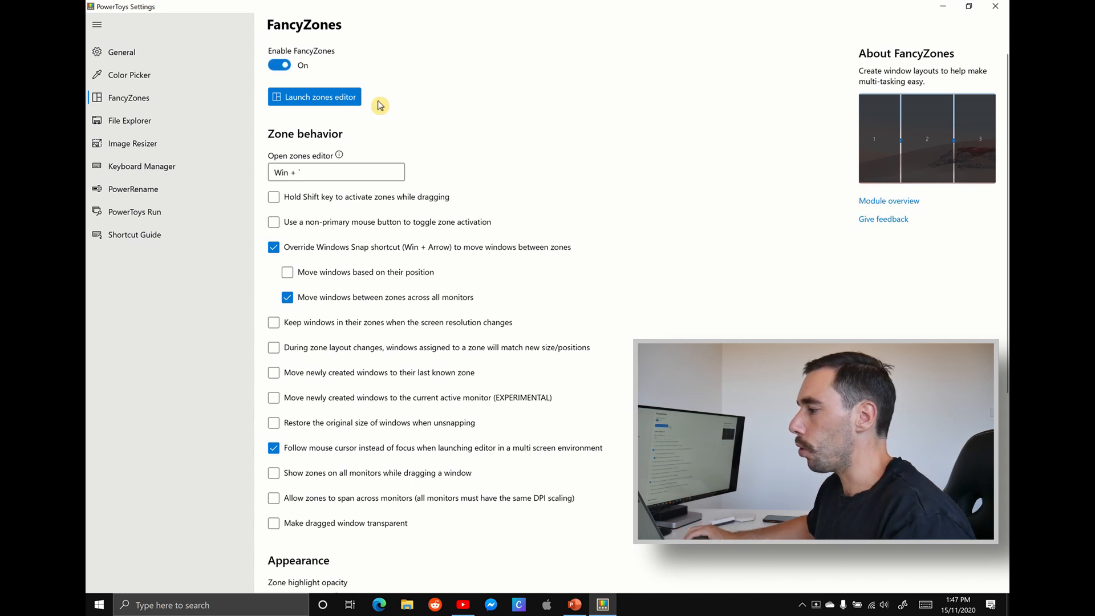
pyautogui.click(336, 98)
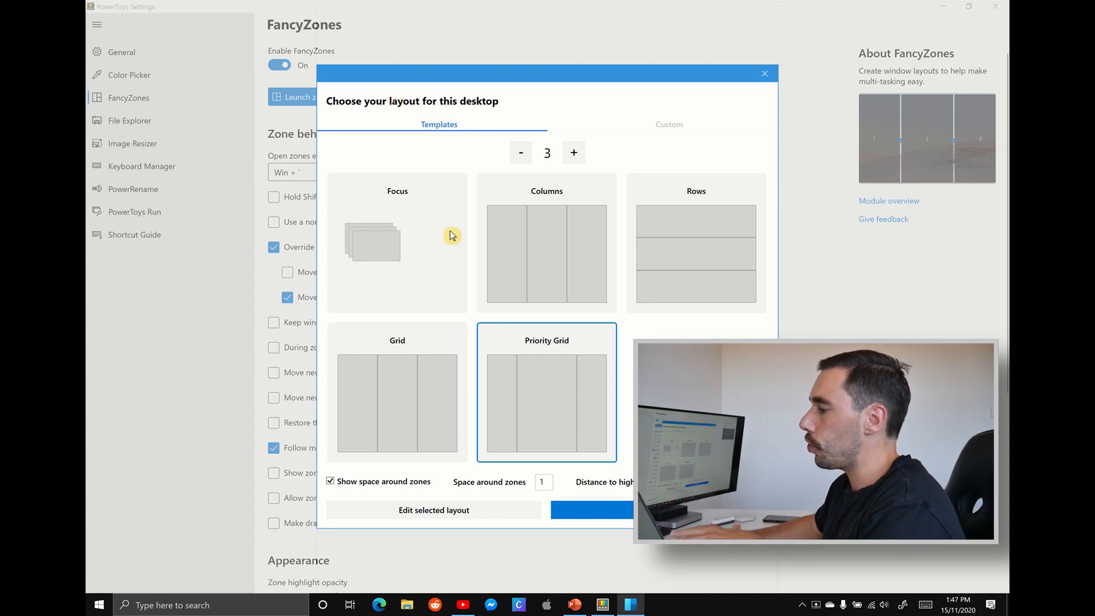
pyautogui.click(573, 153)
pyautogui.click(574, 152)
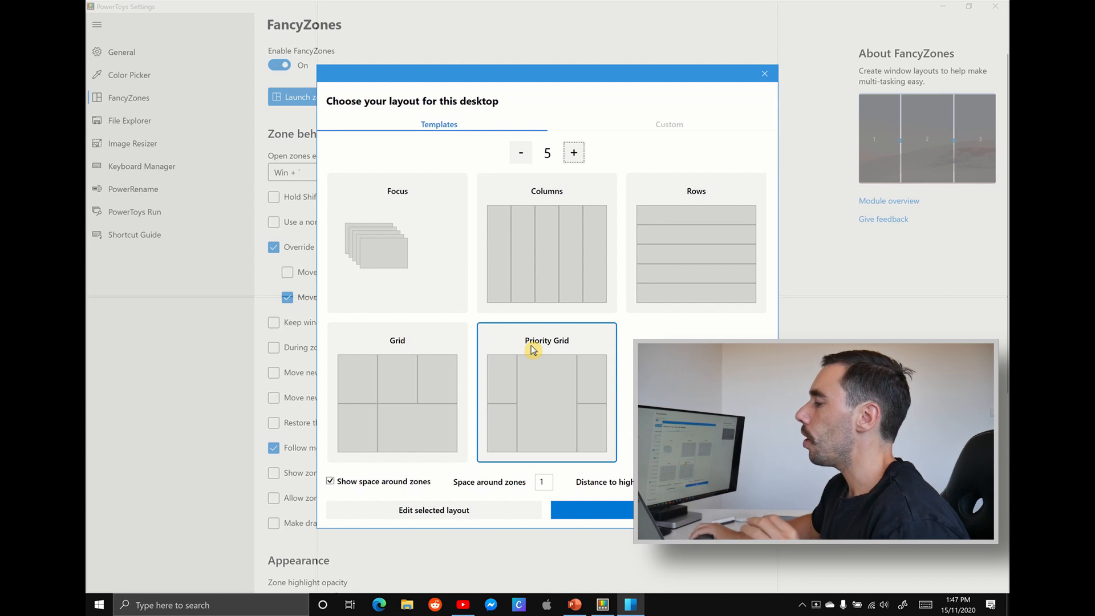
# Step: Delete the existing Custom Layout 1 and start editing a new custom layout
pyautogui.click(669, 124)
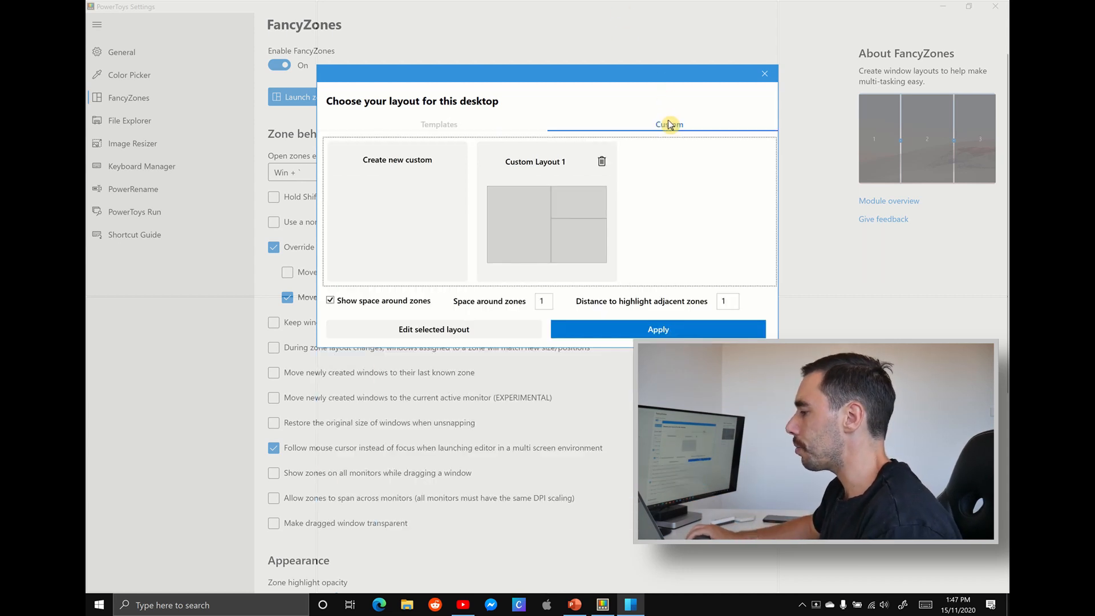
pyautogui.click(601, 163)
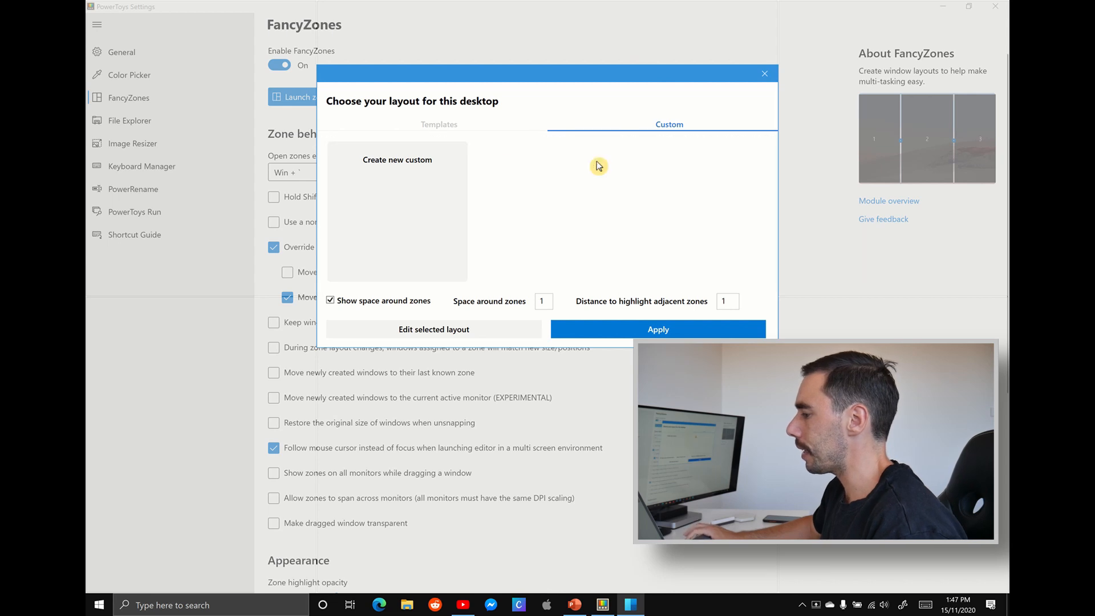
pyautogui.click(445, 172)
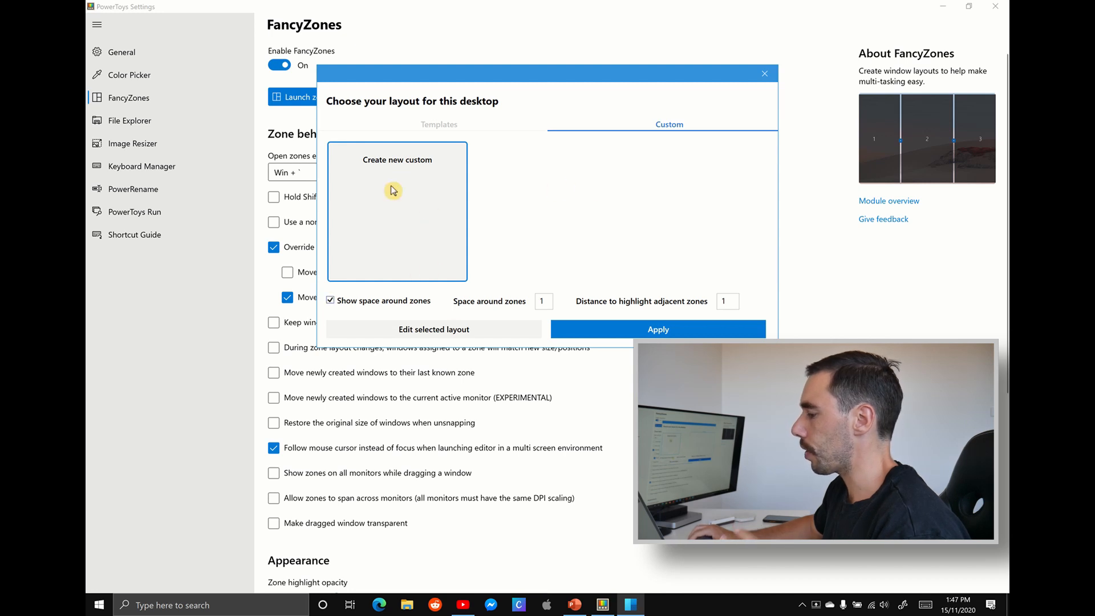
pyautogui.click(459, 330)
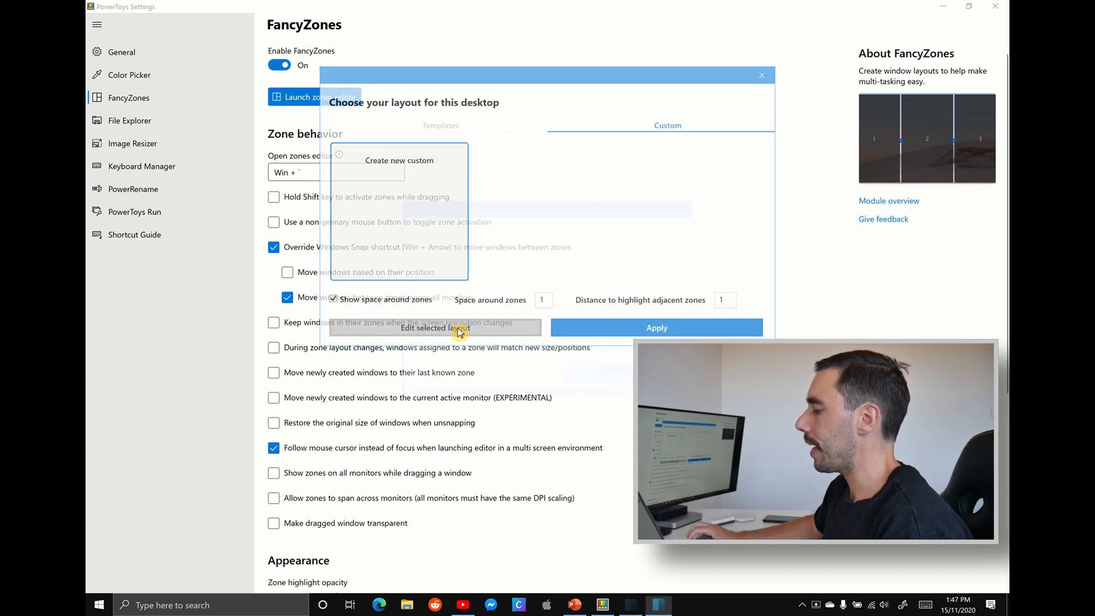
# Step: Add a first zone covering the left half of the desktop at full height
pyautogui.click(536, 292)
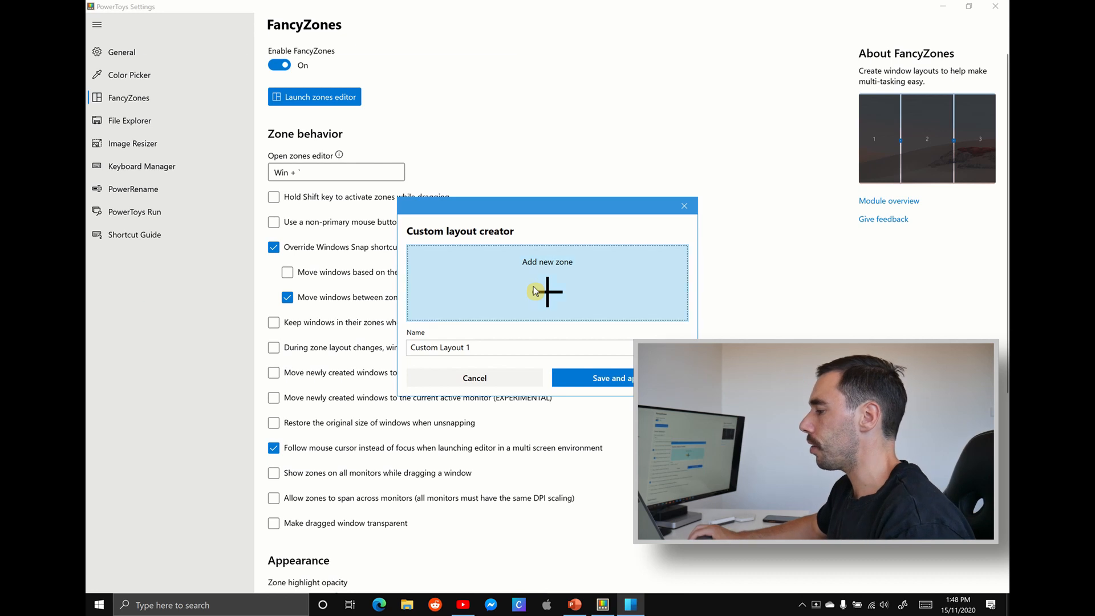
pyautogui.moveTo(326, 126); pyautogui.dragTo(244, 61)
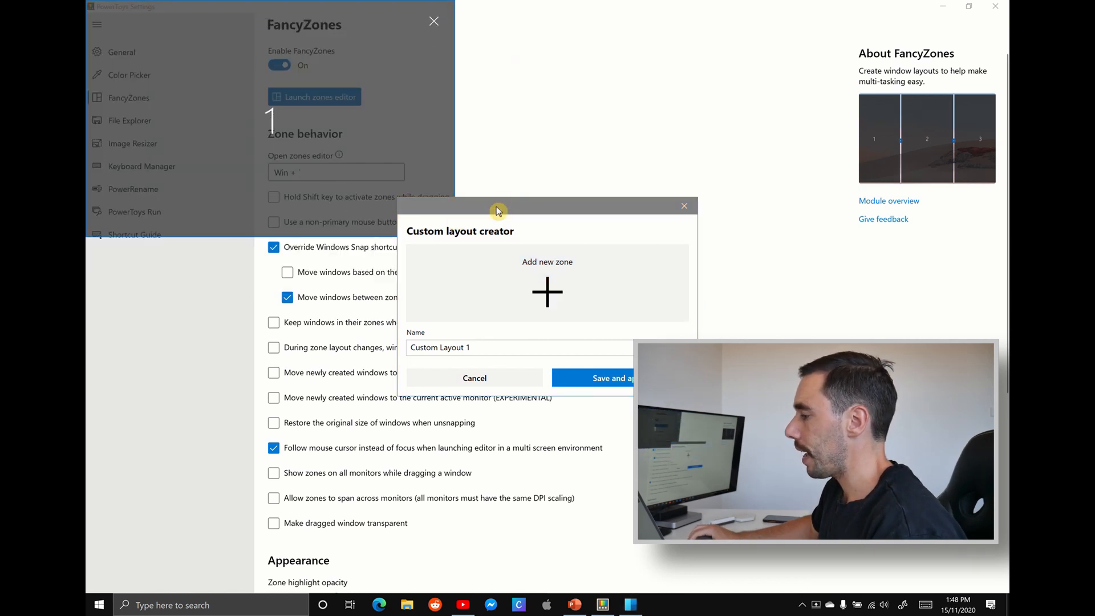
pyautogui.moveTo(498, 211); pyautogui.dragTo(720, 189)
pyautogui.moveTo(449, 235); pyautogui.dragTo(547, 594)
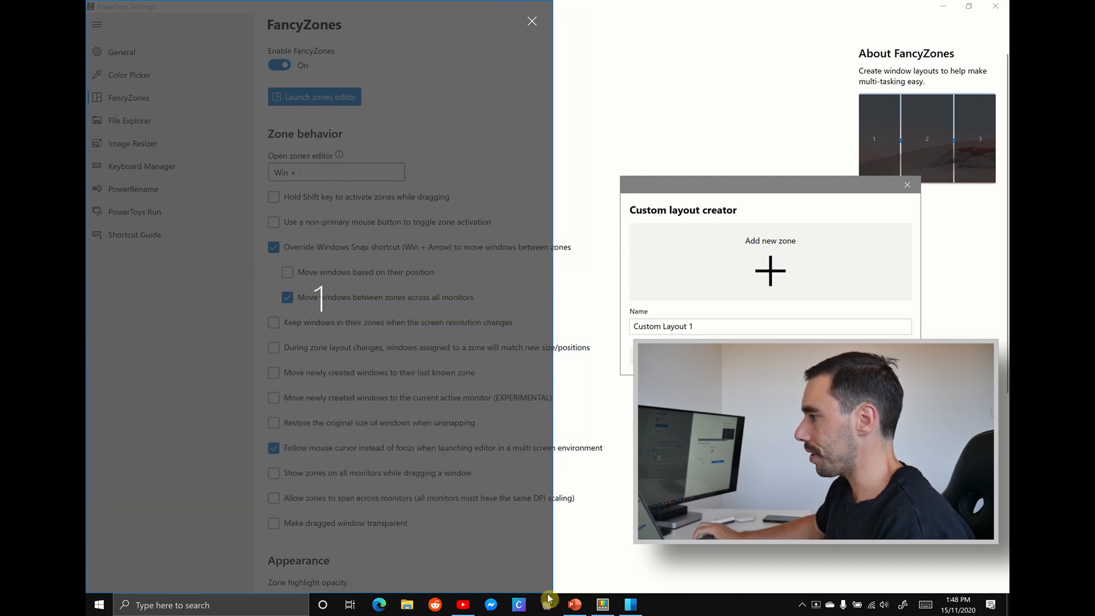
# Step: Add a second zone in the desktop's upper-right corner, extended to meet the first zone's right edge
pyautogui.moveTo(733, 188); pyautogui.dragTo(296, 162)
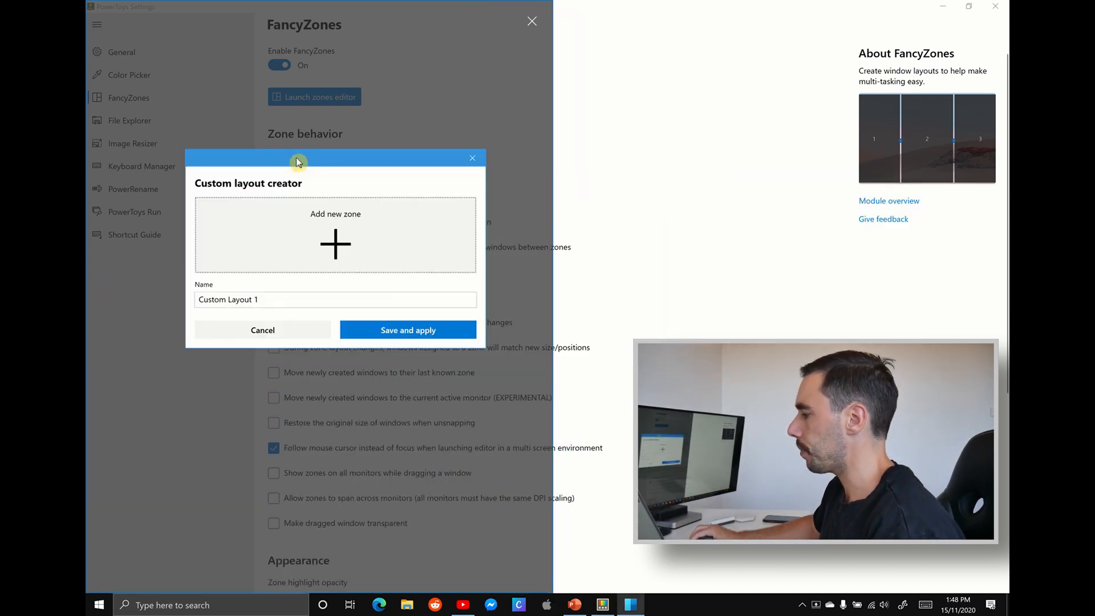
pyautogui.click(341, 226)
pyautogui.moveTo(391, 114); pyautogui.dragTo(960, 5)
pyautogui.moveTo(642, 235); pyautogui.dragTo(569, 205)
# Step: Add a third zone directly below the second one, extended to meet the first zone's right edge
pyautogui.click(340, 243)
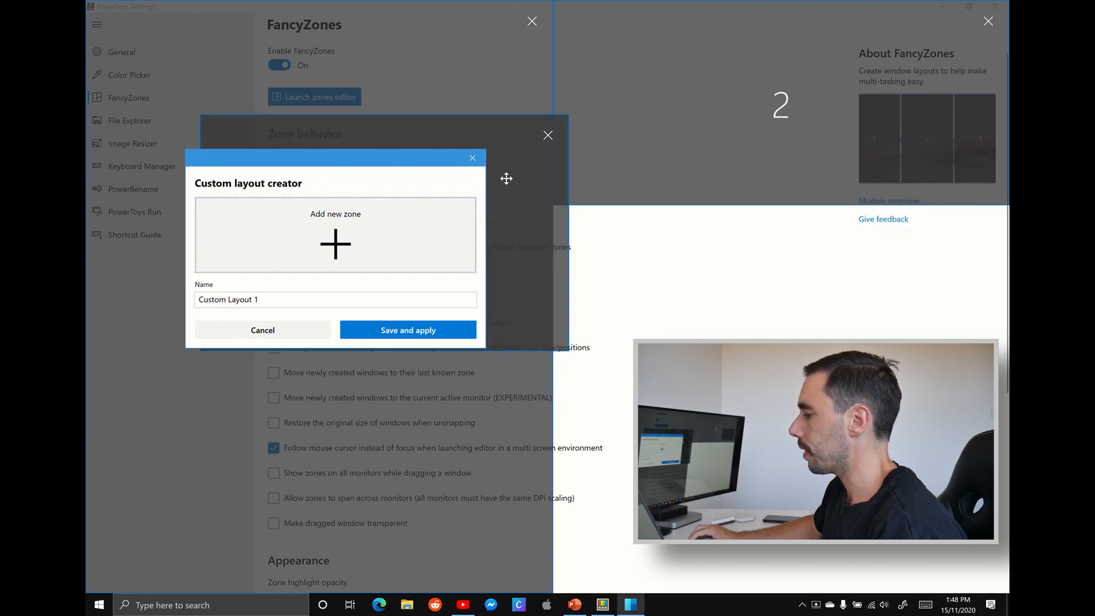
pyautogui.moveTo(494, 139); pyautogui.dragTo(981, 226)
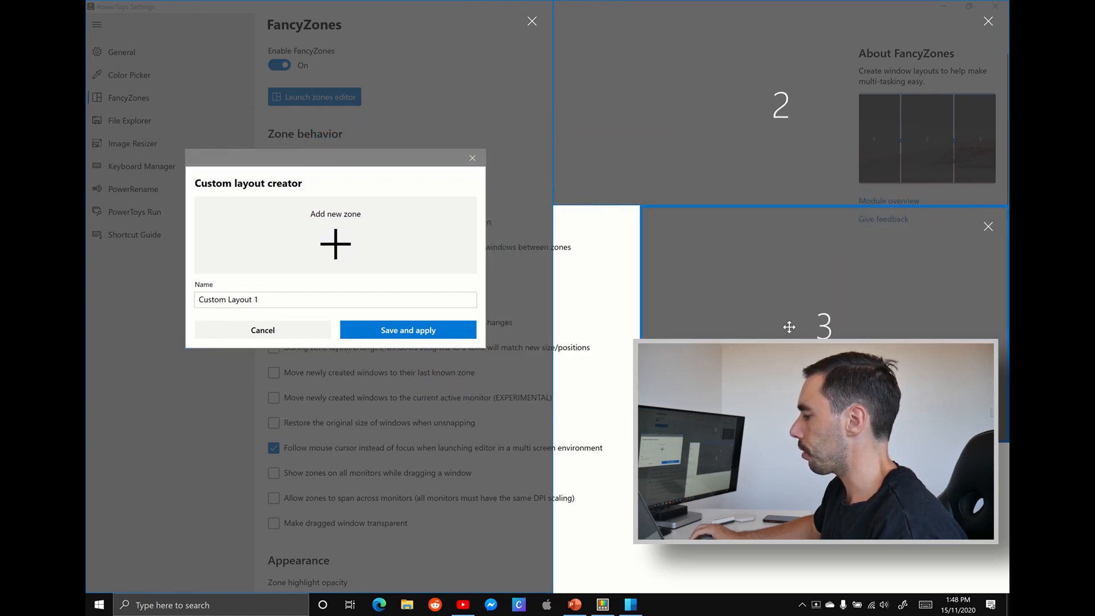
pyautogui.moveTo(640, 443); pyautogui.dragTo(573, 438)
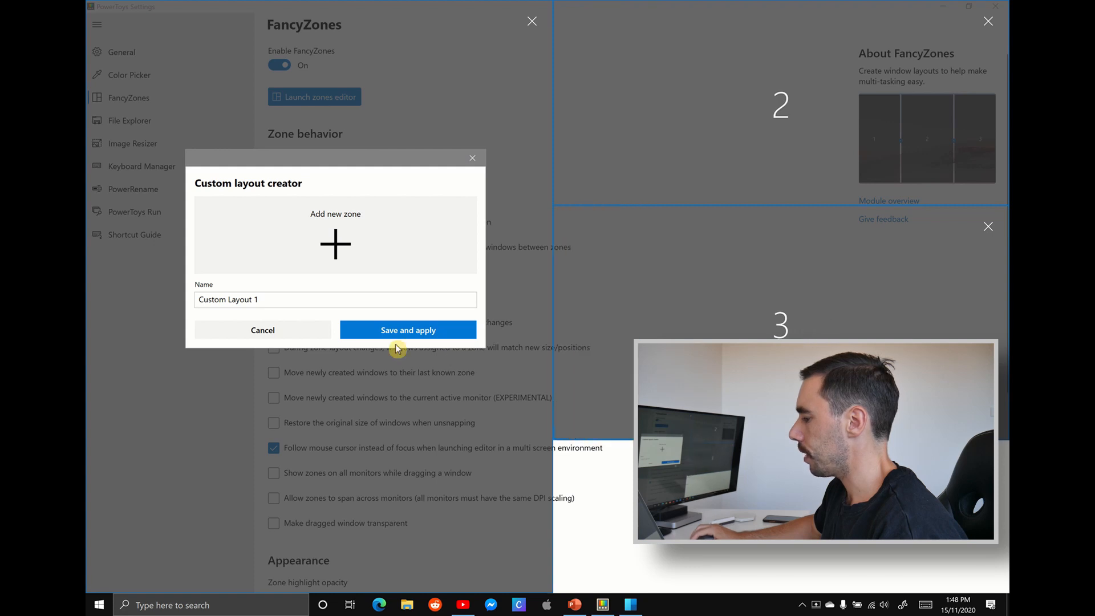
# Step: Add a fourth zone filling the desktop's lower-right area below the third, and save and apply Custom Layout 1
pyautogui.click(336, 243)
pyautogui.moveTo(525, 166); pyautogui.dragTo(1007, 474)
pyautogui.moveTo(641, 442); pyautogui.dragTo(568, 448)
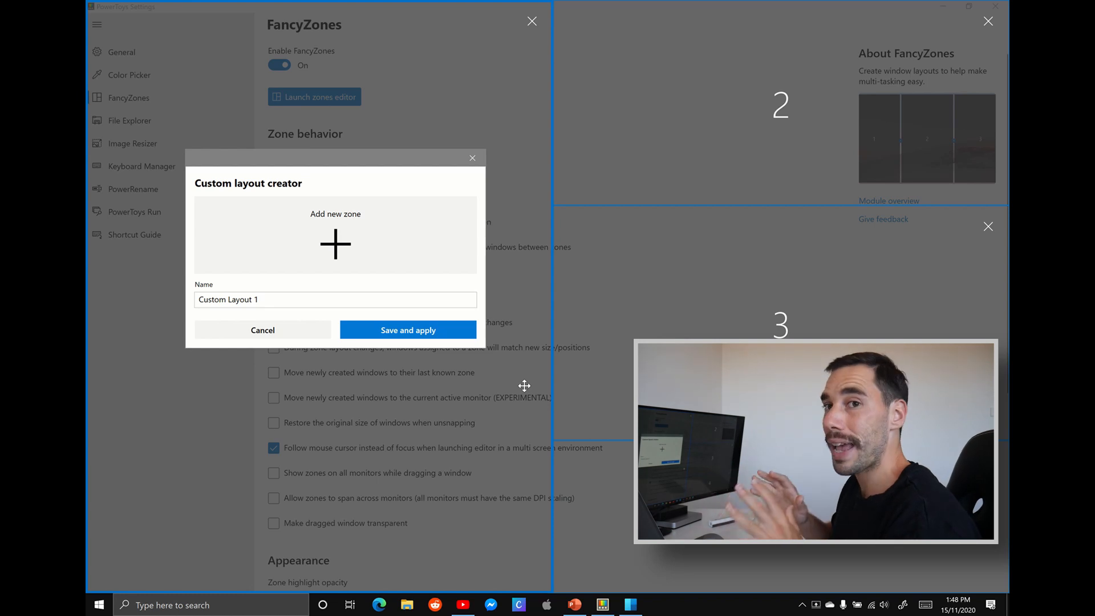
pyautogui.click(354, 295)
pyautogui.click(408, 330)
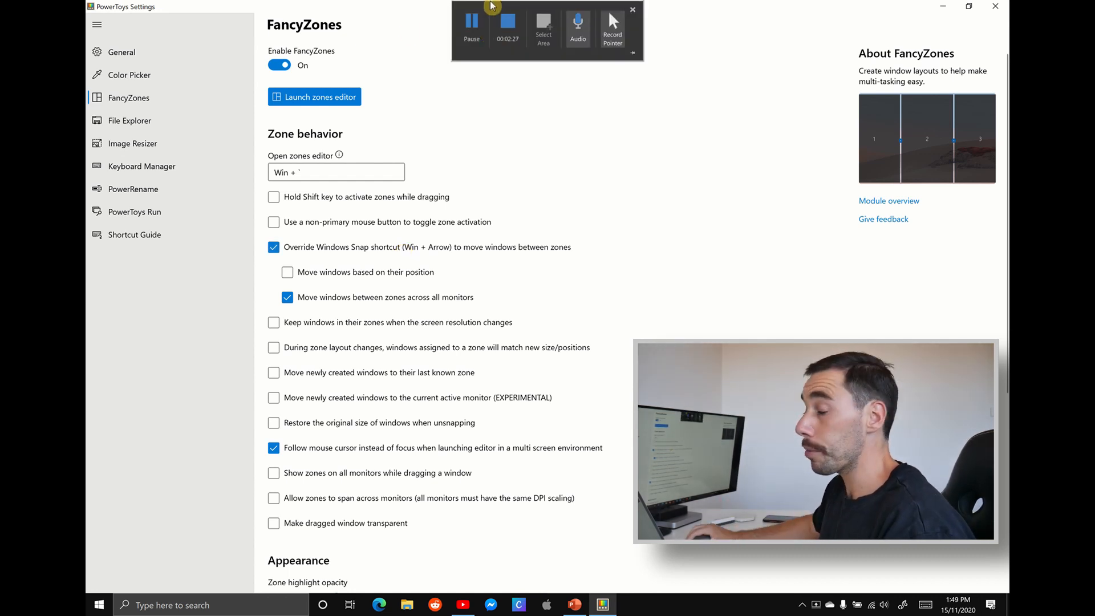
# Step: Snap the PowerToys Settings window into the left-half zone and YouTube Studio into the middle zone of the right half
pyautogui.moveTo(414, 7); pyautogui.dragTo(411, 147)
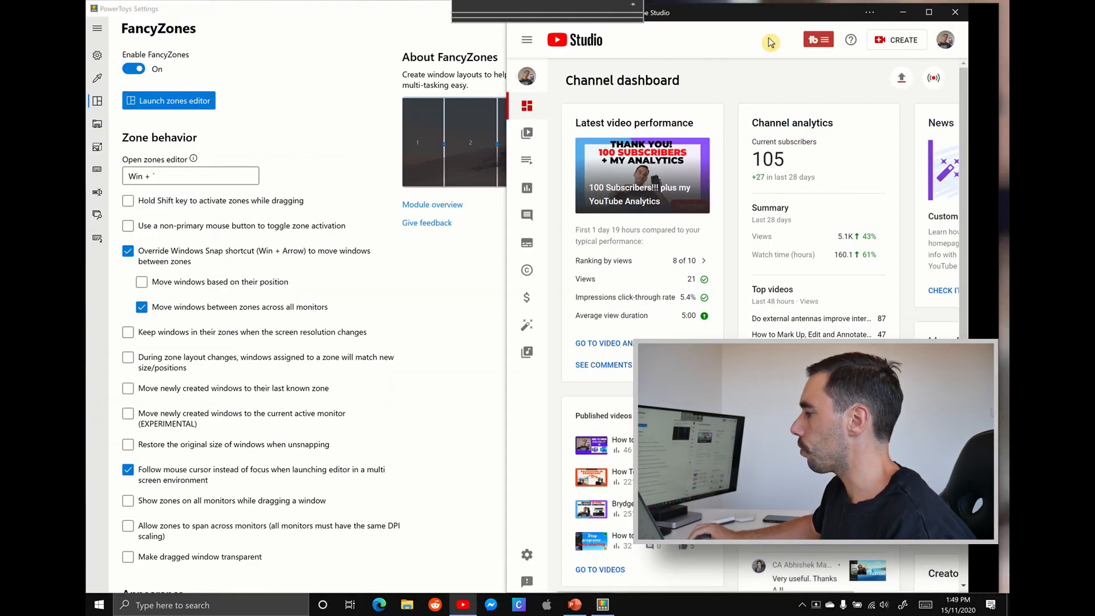
pyautogui.moveTo(771, 13); pyautogui.dragTo(781, 275)
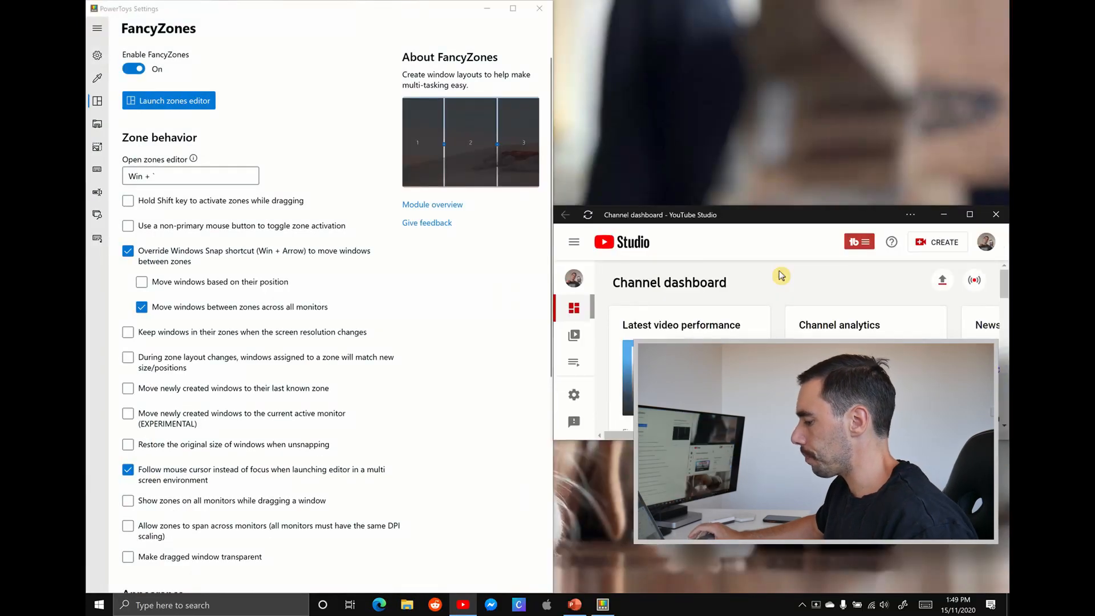
# Step: Launch Word and place its window in the desktop's upper-right zone
pyautogui.press('super')
pyautogui.write('word')
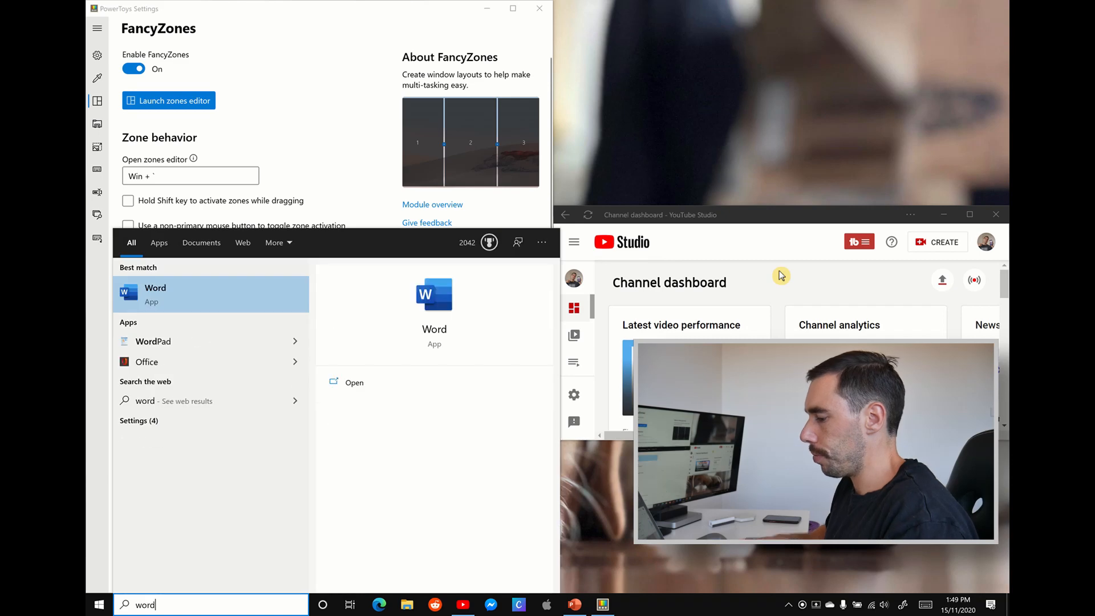
pyautogui.click(215, 295)
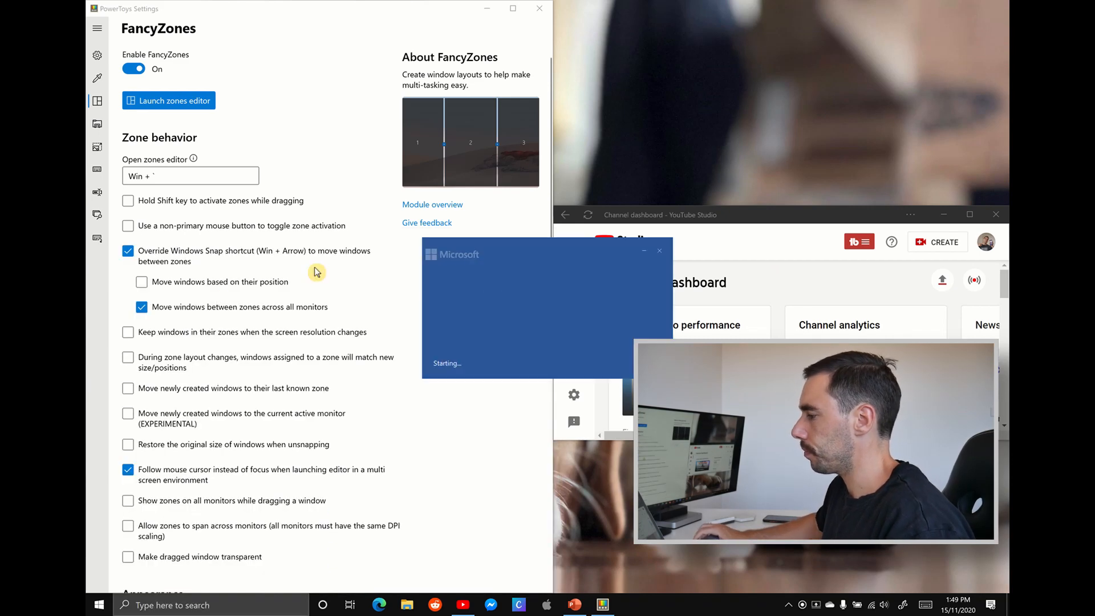
pyautogui.moveTo(693, 81); pyautogui.dragTo(694, 81)
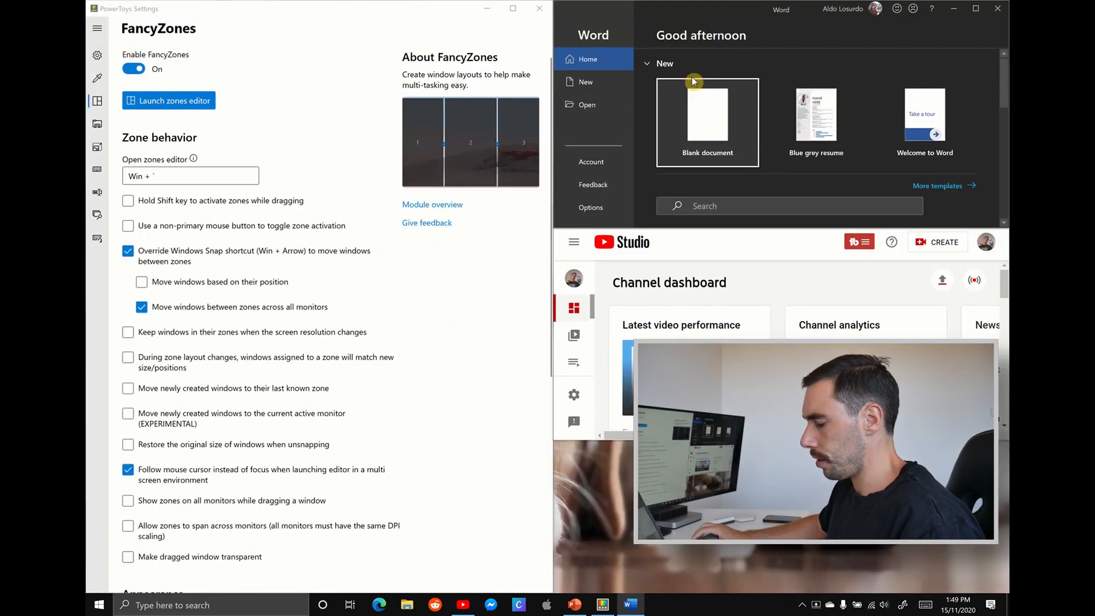
# Step: Launch Calculator and move its window into the desktop's lower-right zone
pyautogui.press('super')
pyautogui.write('calc')
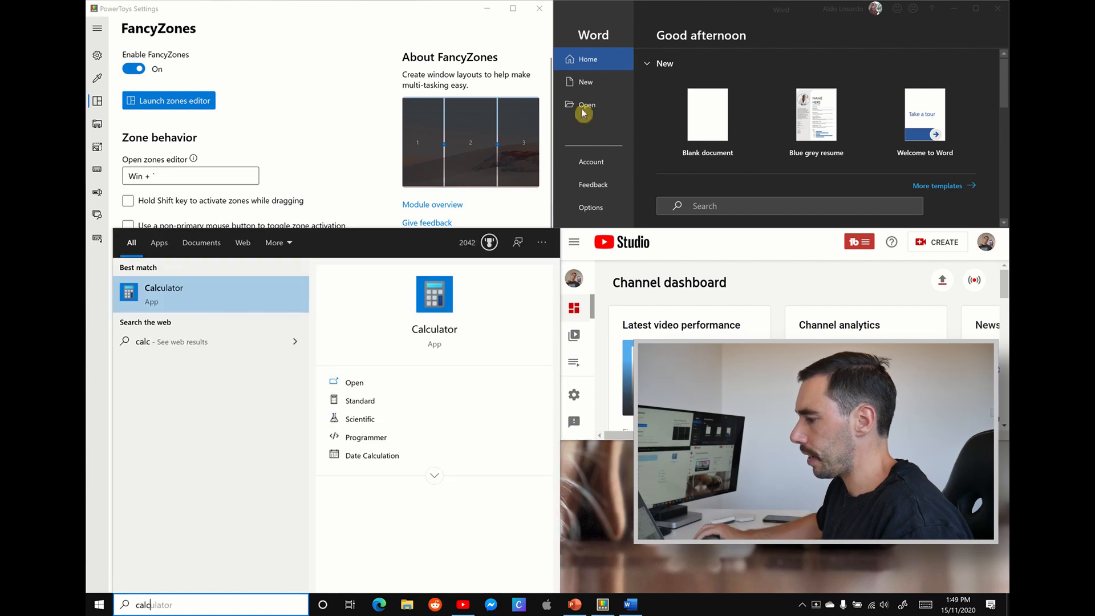
pyautogui.click(275, 288)
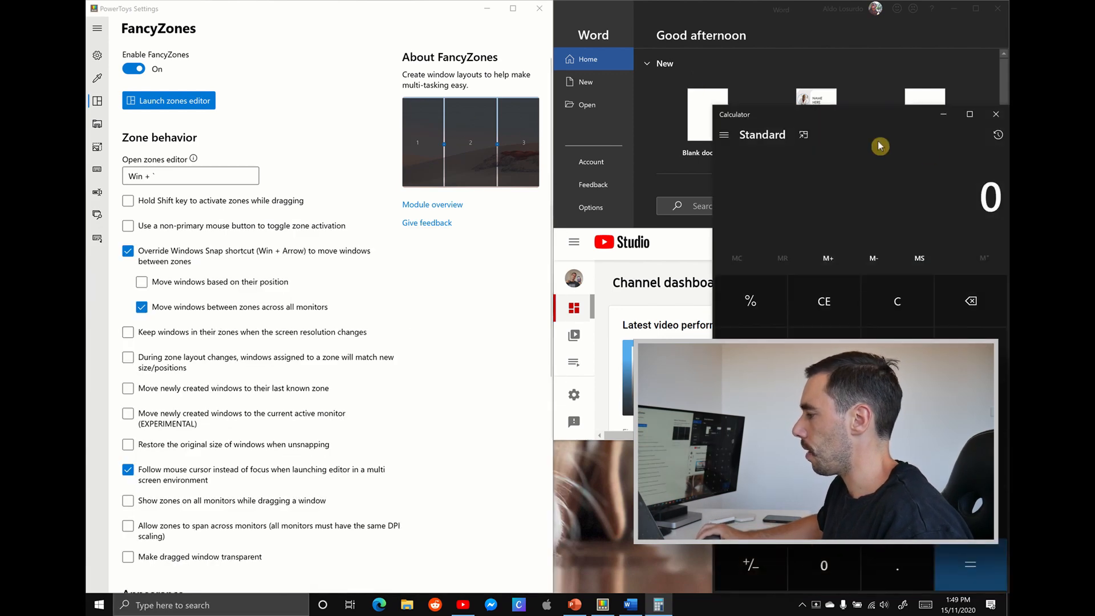
pyautogui.moveTo(901, 147); pyautogui.dragTo(742, 482)
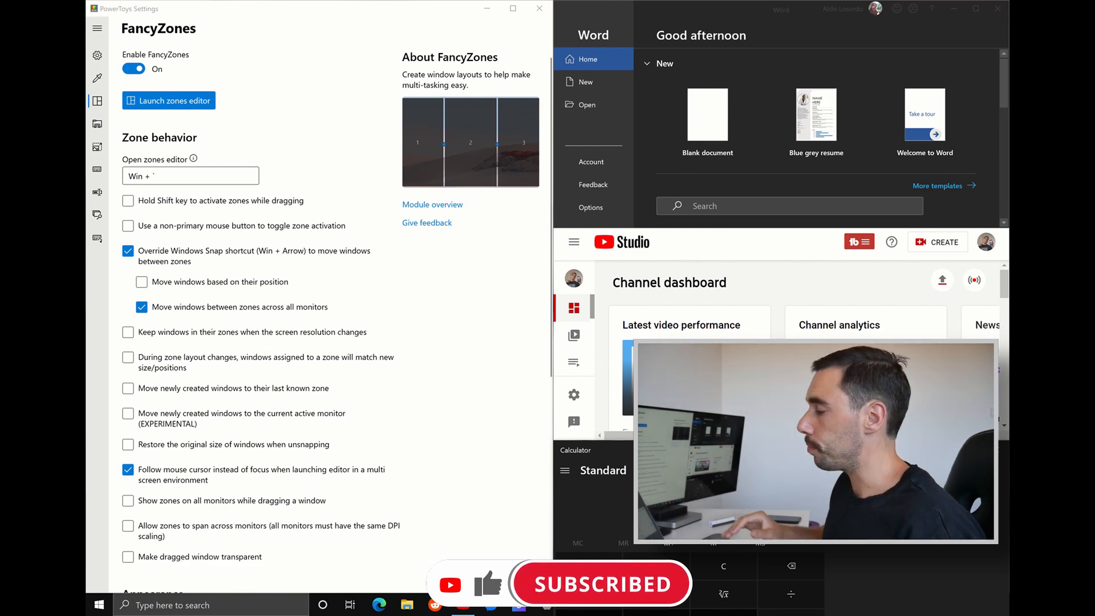
# Step: Maximize the PowerToys Settings window, reopen the zones editor and raise the zone count of the layout templates beyond 8
pyautogui.click(513, 10)
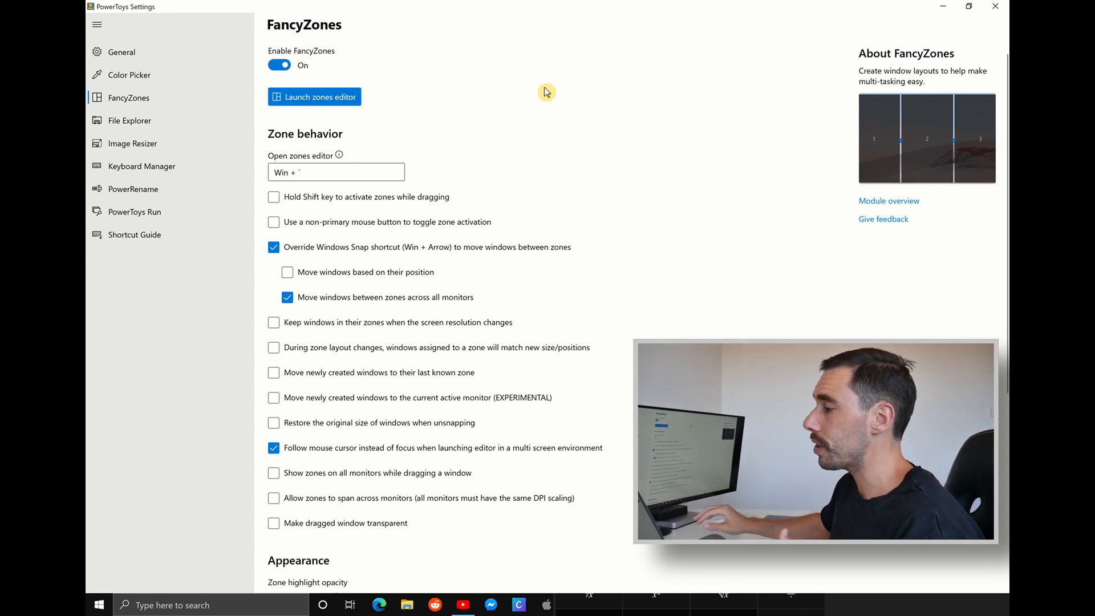
pyautogui.click(349, 103)
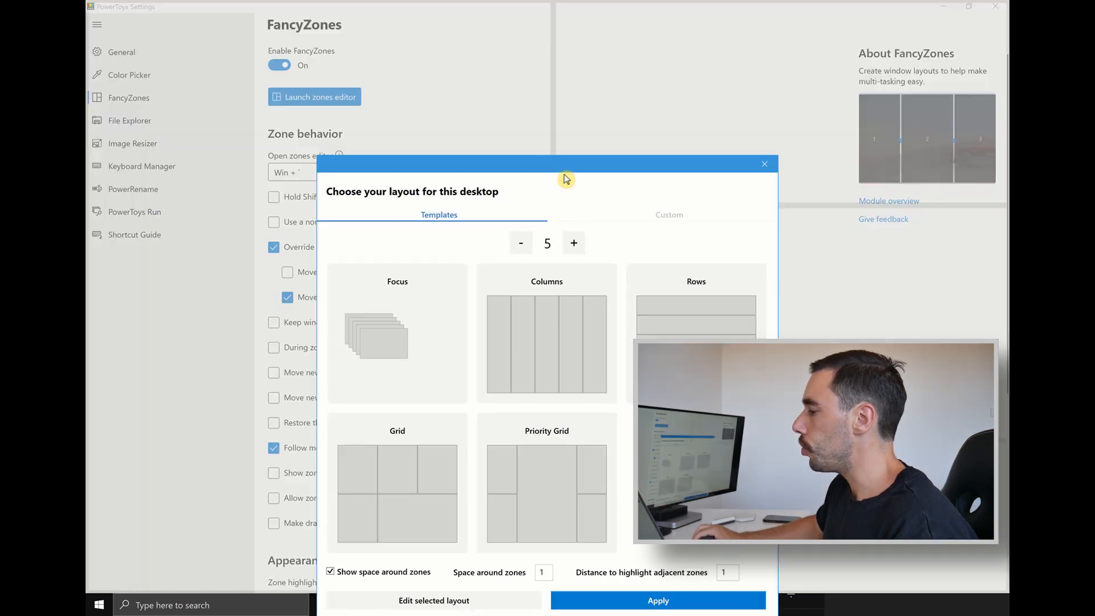
pyautogui.moveTo(565, 179); pyautogui.dragTo(539, 137)
pyautogui.click(548, 201)
pyautogui.click(549, 200)
pyautogui.click(548, 201)
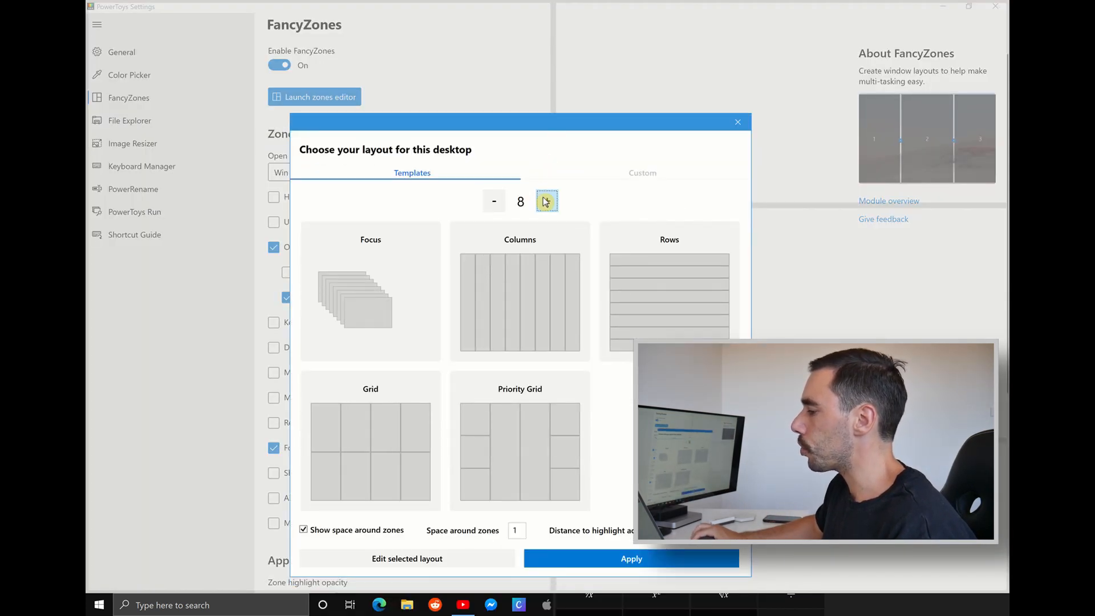
pyautogui.click(549, 201)
pyautogui.click(549, 201)
pyautogui.click(548, 201)
pyautogui.click(548, 201)
pyautogui.moveTo(548, 201); pyautogui.dragTo(548, 201)
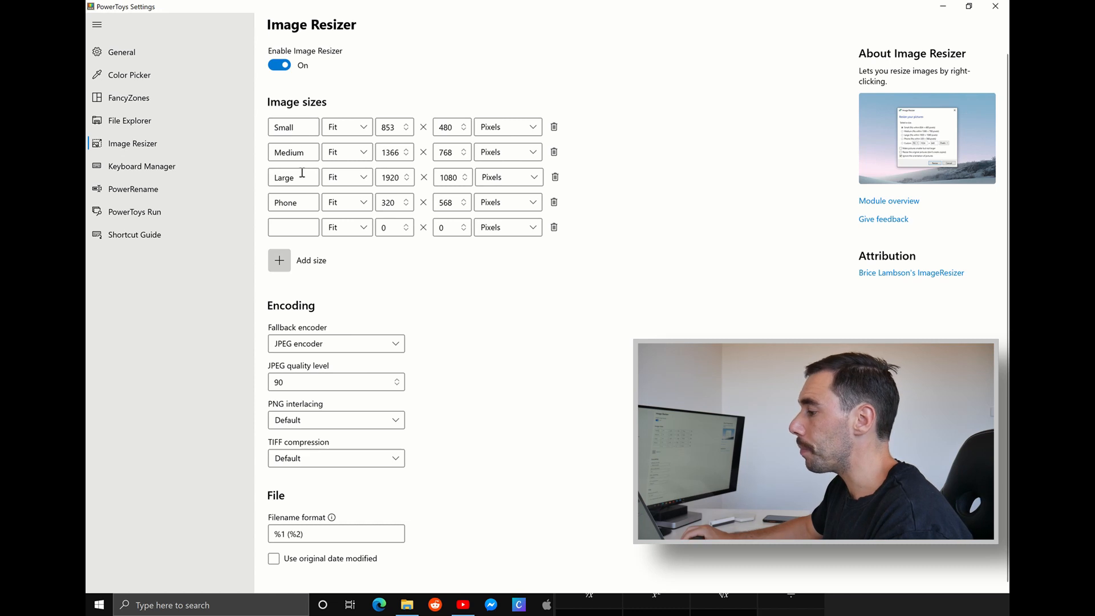
# Step: Name the new blank Image Resizer size Desktop and set its dimensions to 2 × 3 pixels
pyautogui.click(298, 203)
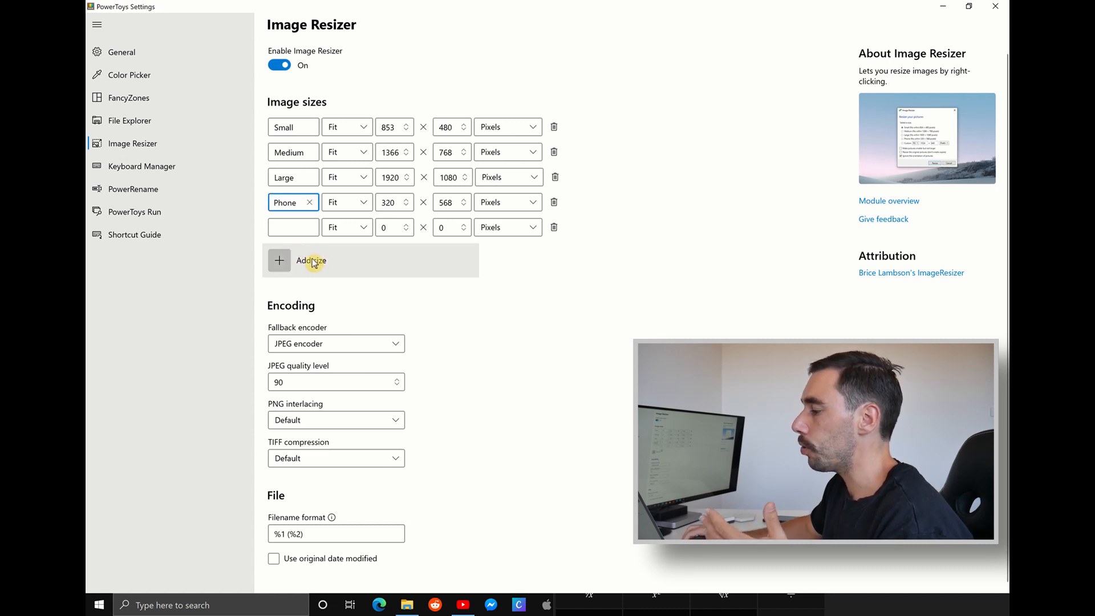
pyautogui.click(307, 229)
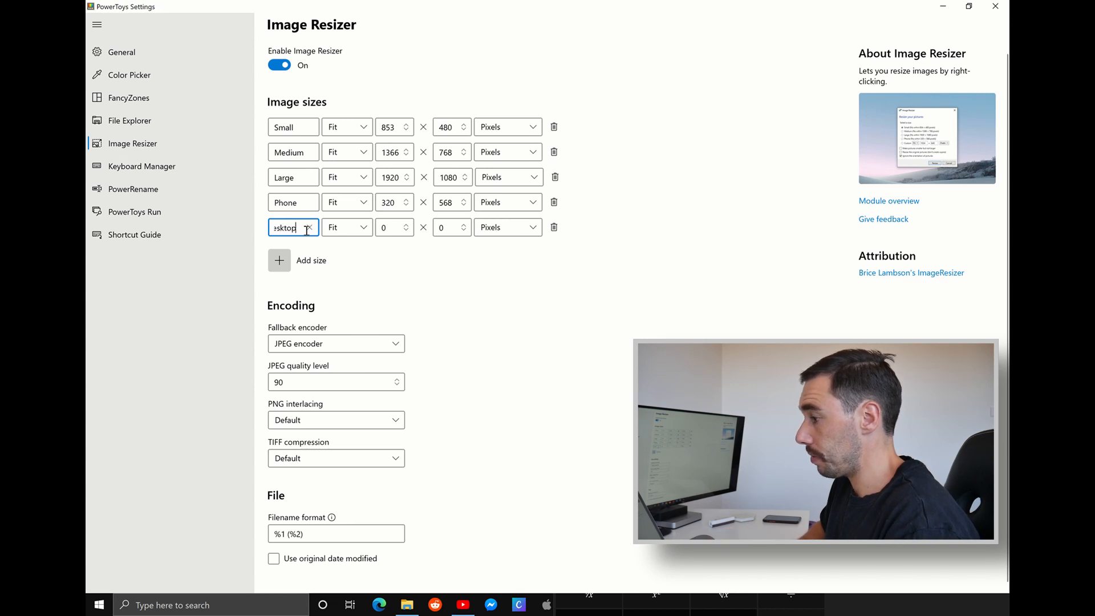
pyautogui.tripleClick(407, 227)
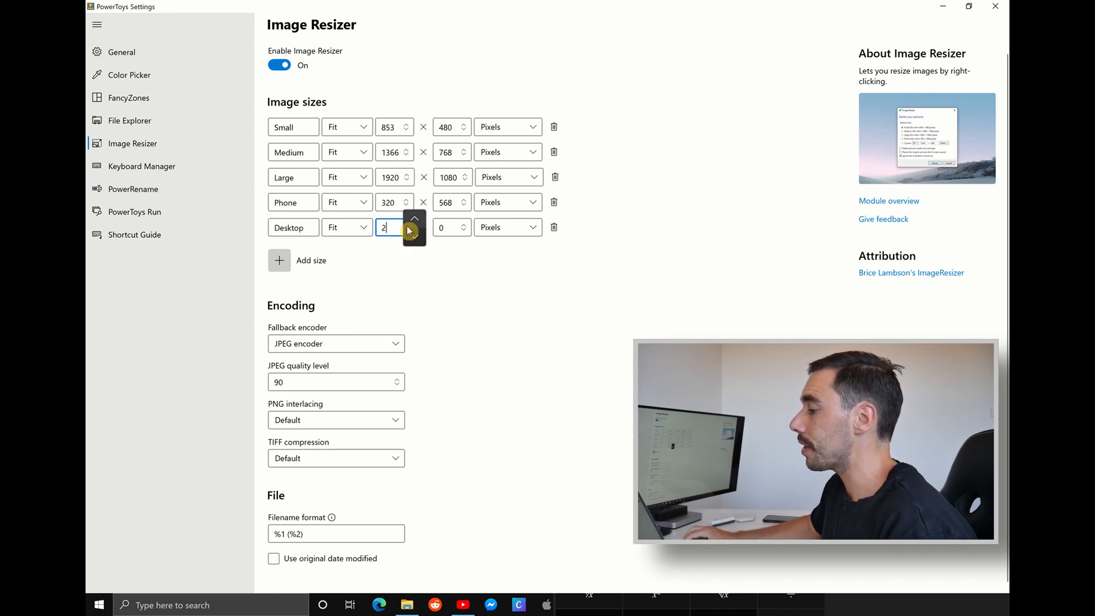
pyautogui.doubleClick(463, 226)
pyautogui.doubleClick(463, 226)
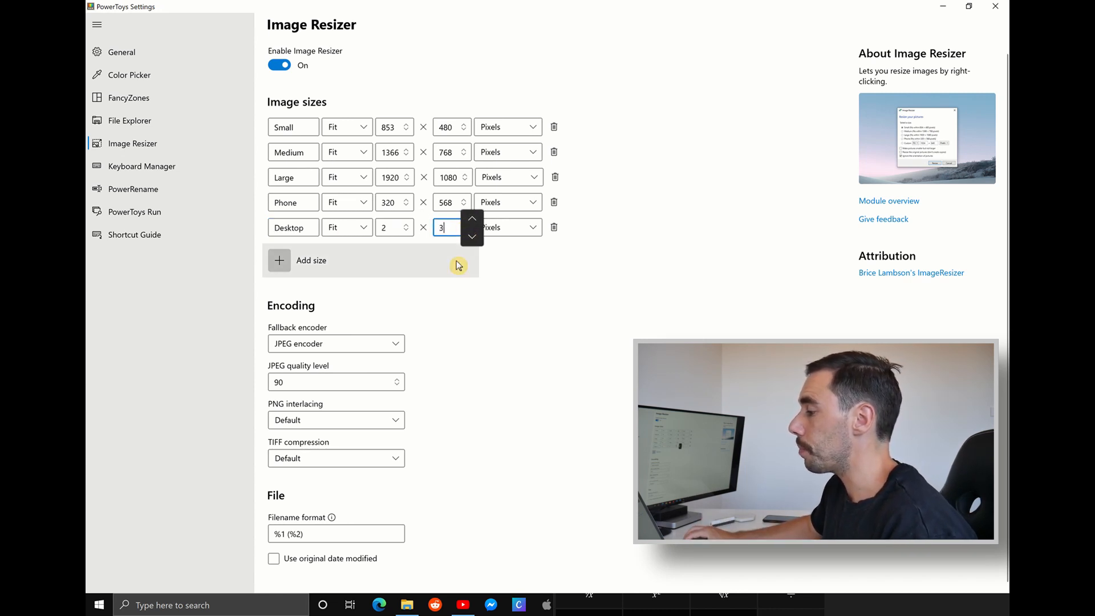
pyautogui.click(551, 293)
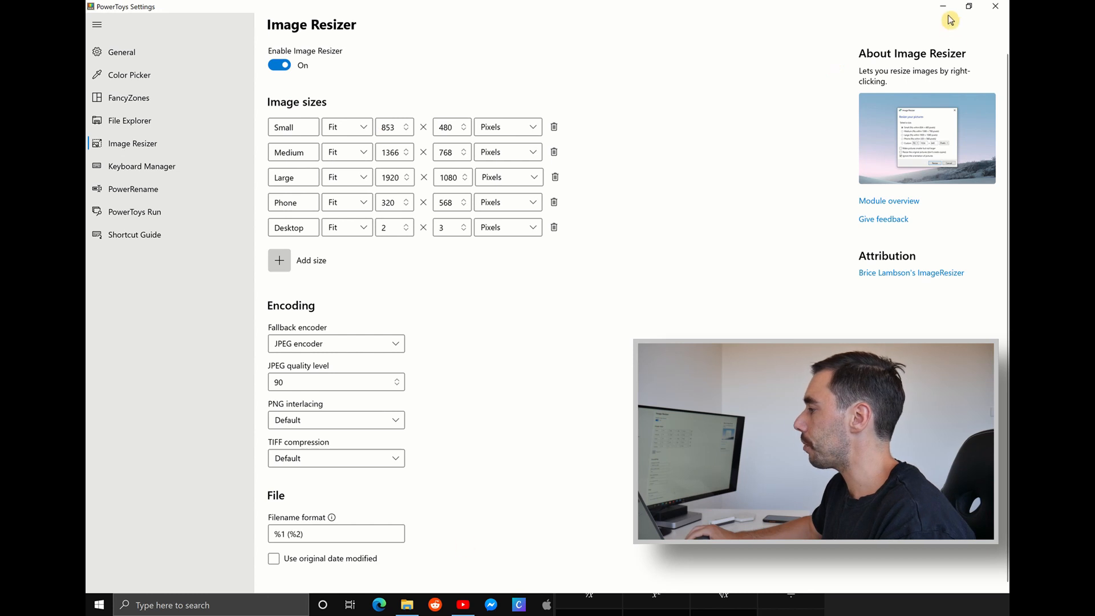
# Step: In File Explorer's Downloads folder, select the three PNG files from Thank You! 100 Subscribers + My Youtube Analytics through 15,000ViewsMilestone!
pyautogui.click(407, 607)
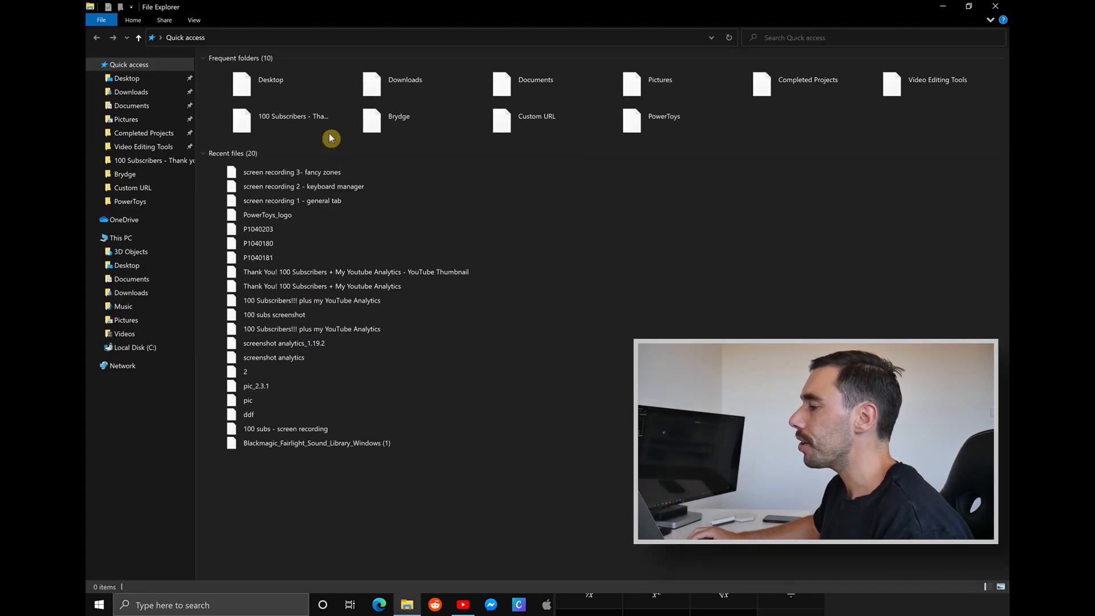
pyautogui.click(145, 93)
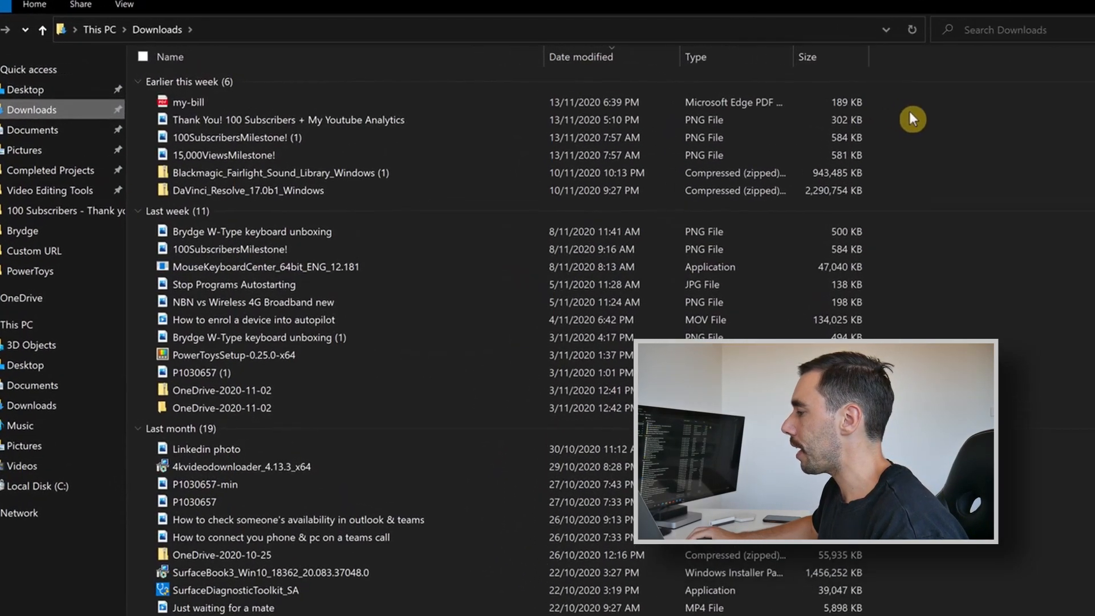
pyautogui.moveTo(910, 119); pyautogui.dragTo(564, 160)
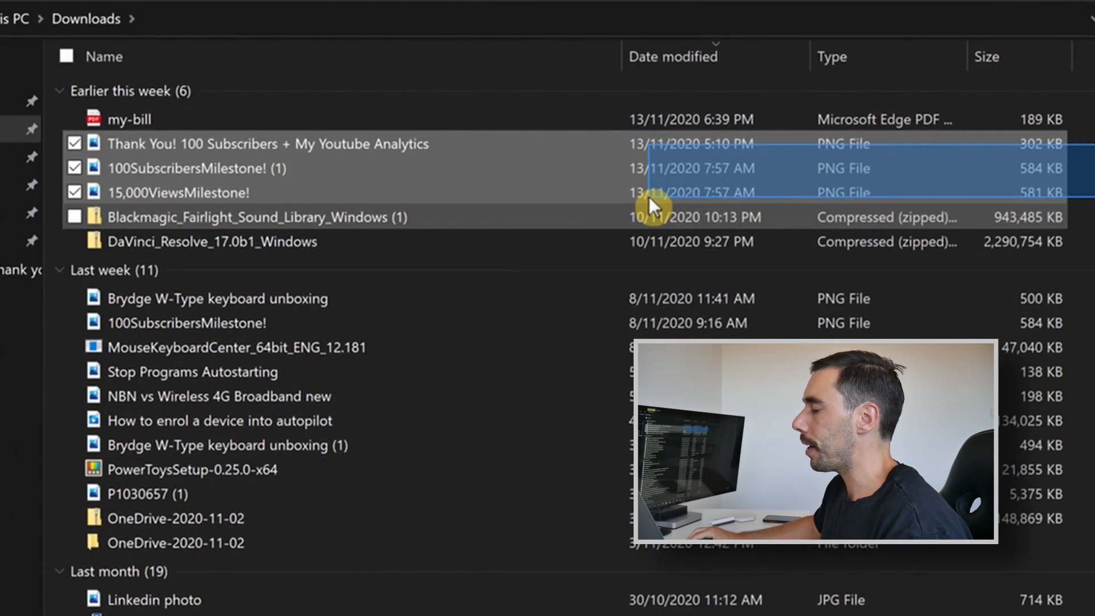
pyautogui.moveTo(649, 196); pyautogui.dragTo(649, 196)
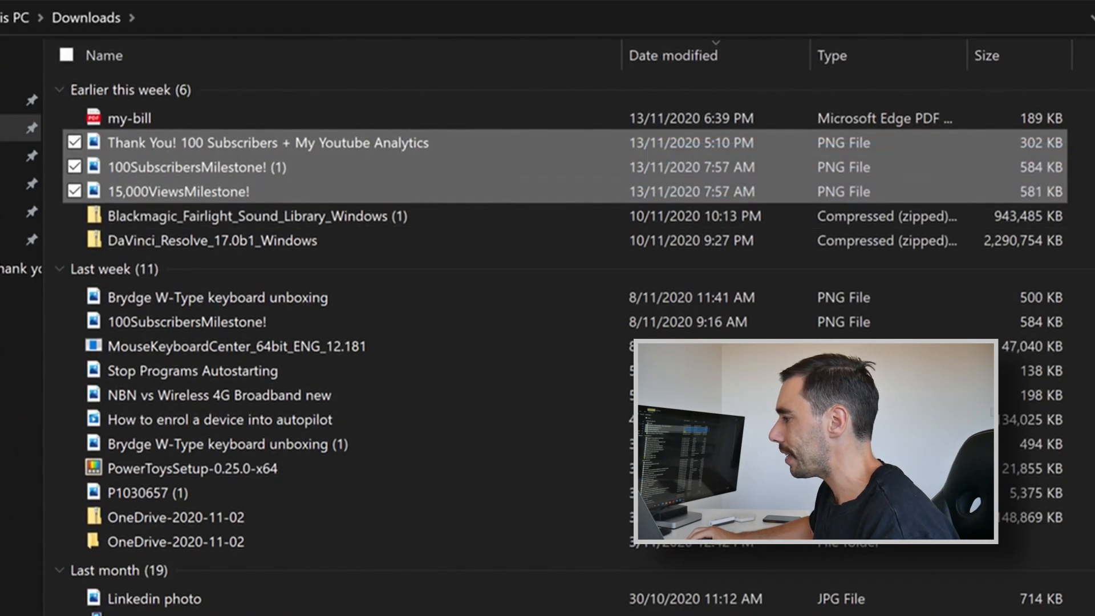
pyautogui.click(1083, 153)
pyautogui.moveTo(1088, 151); pyautogui.dragTo(907, 194)
# Step: Resize the three selected pictures with Image Resizer using the Small size (853 × 480 pixels)
pyautogui.rightClick(906, 192)
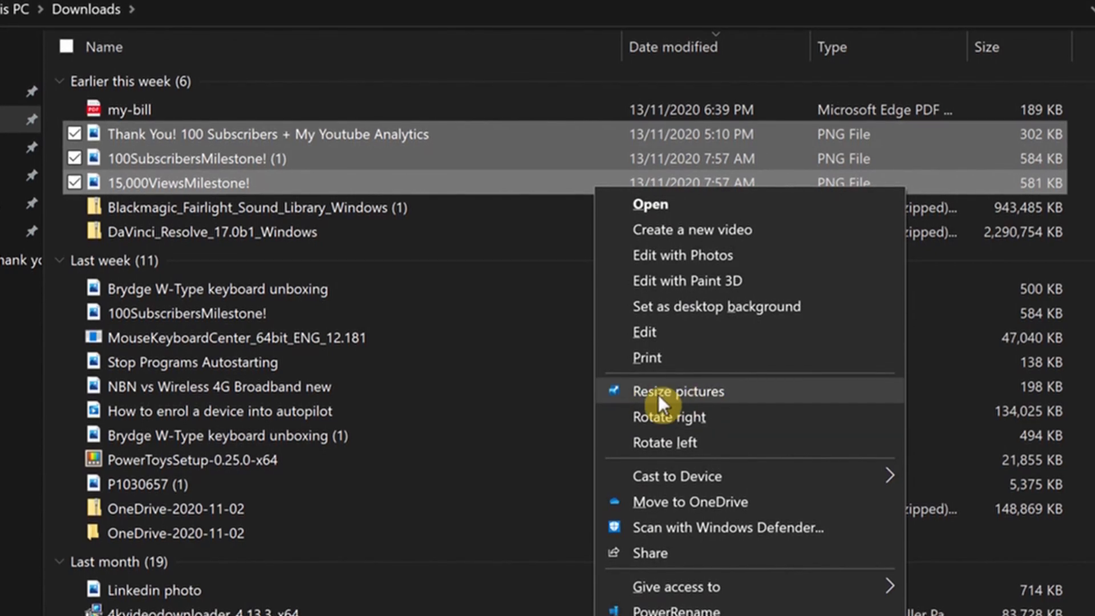
pyautogui.click(716, 391)
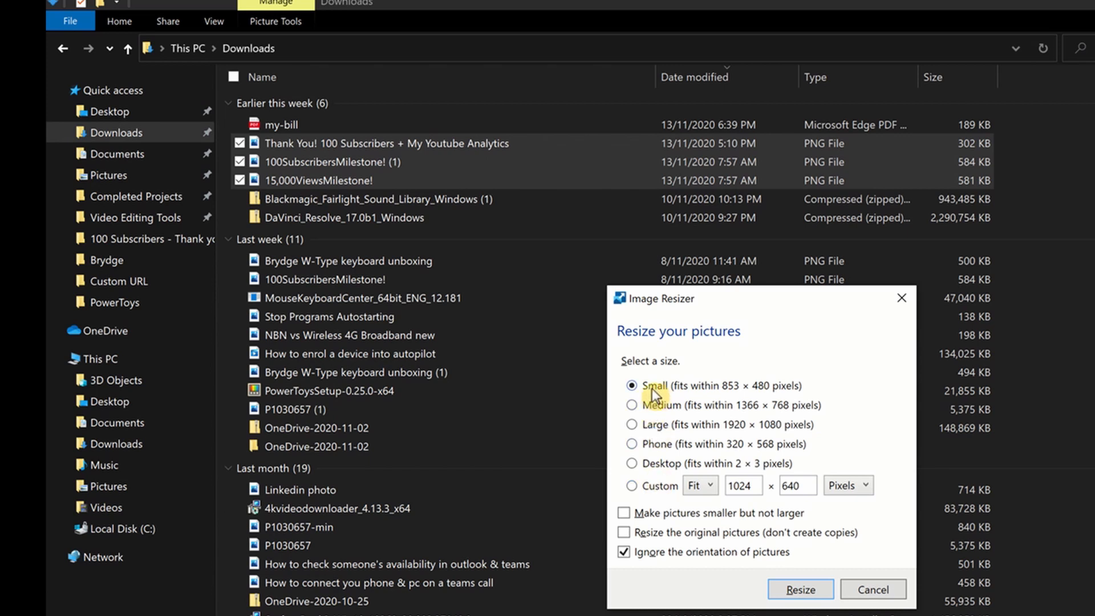
pyautogui.click(801, 590)
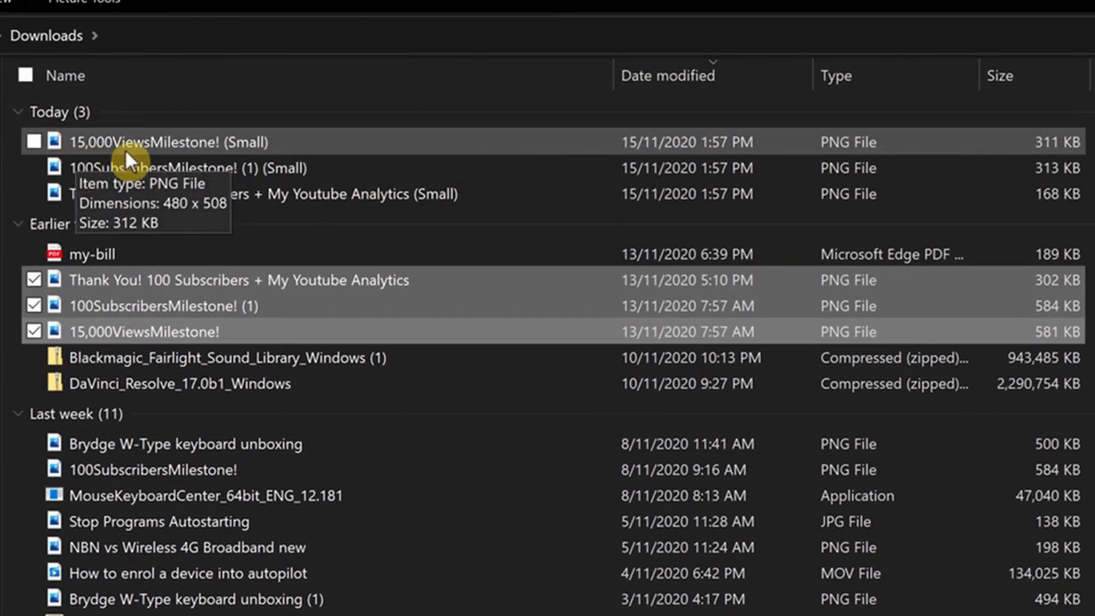
pyautogui.moveTo(544, 143)
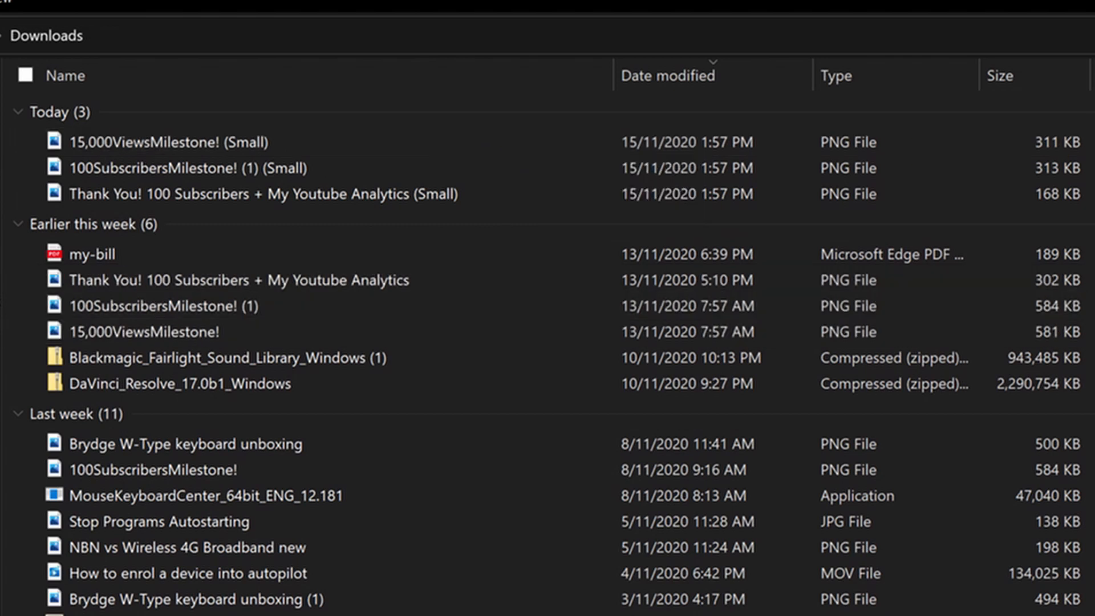
# Step: Review the Image Resizer options for 15,000ViewsMilestone! (Small) and close them without resizing
pyautogui.rightClick(1053, 137)
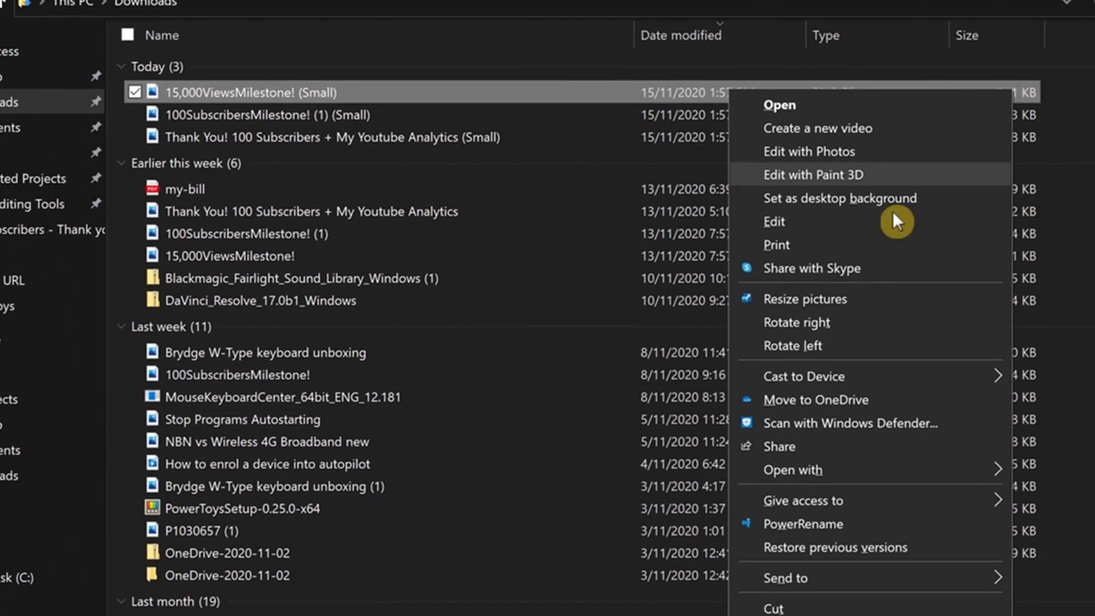
pyautogui.click(862, 299)
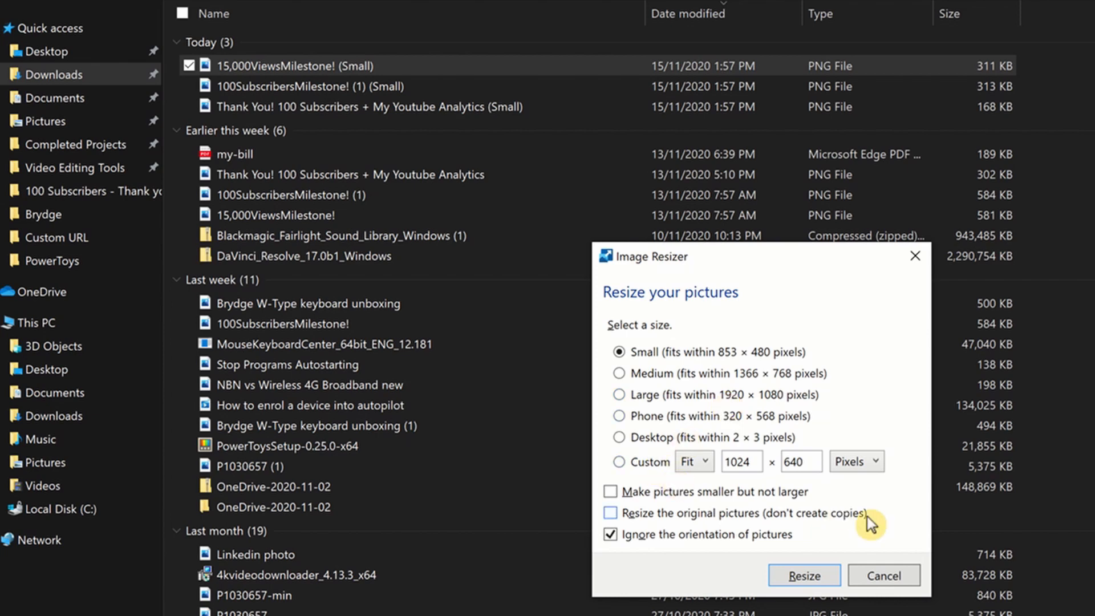
pyautogui.click(886, 577)
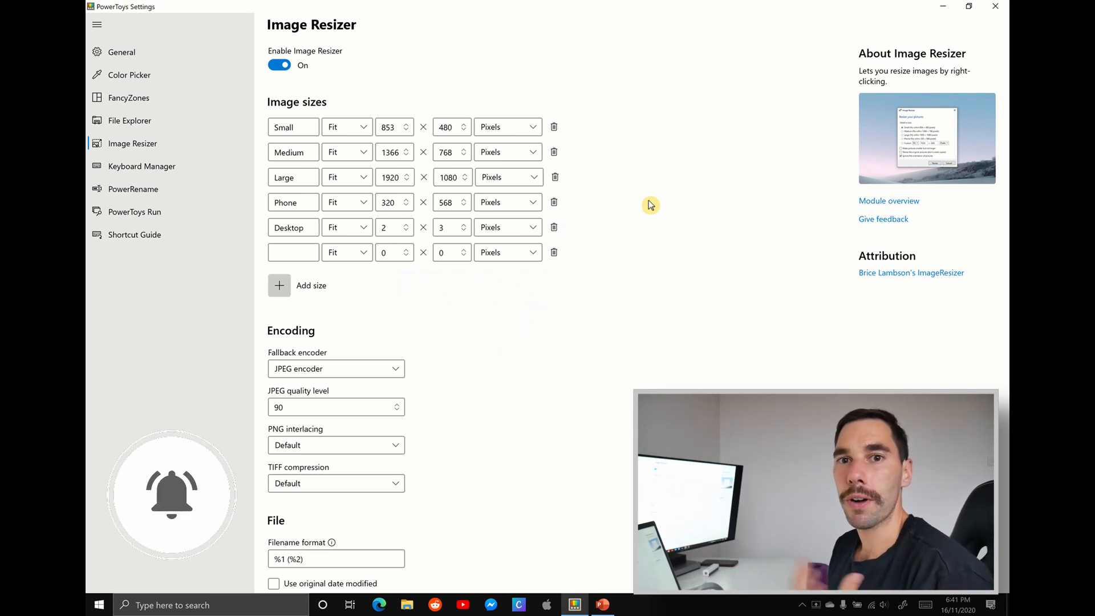
# Step: Open the PowerToys Run settings, search for "power" in the PowerToys Run launcher, and dismiss it without launching anything
pyautogui.click(154, 217)
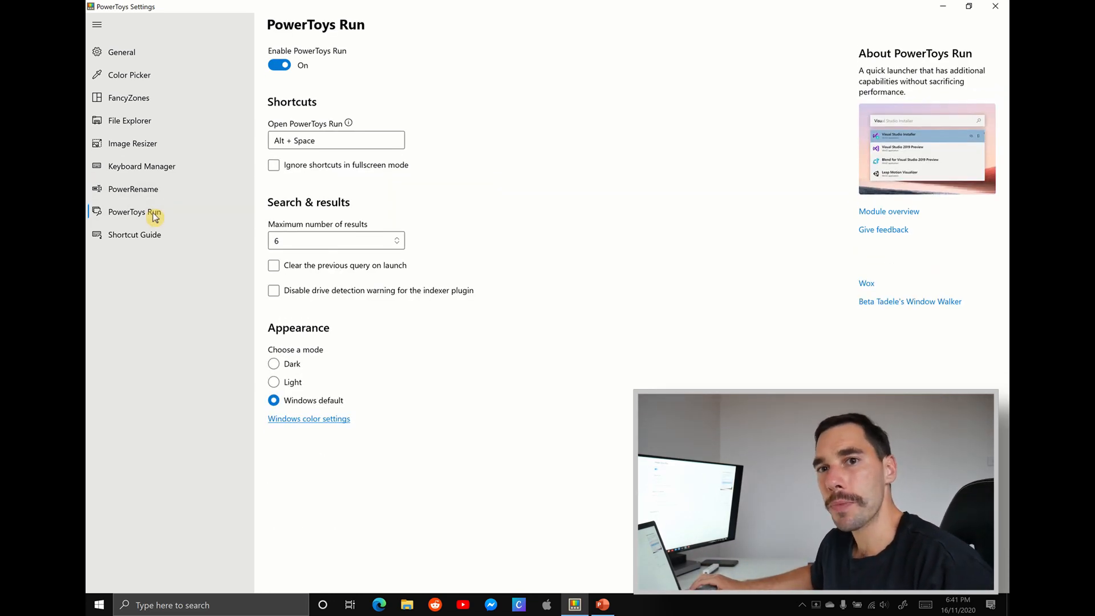
pyautogui.hotkey('alt', 'space')
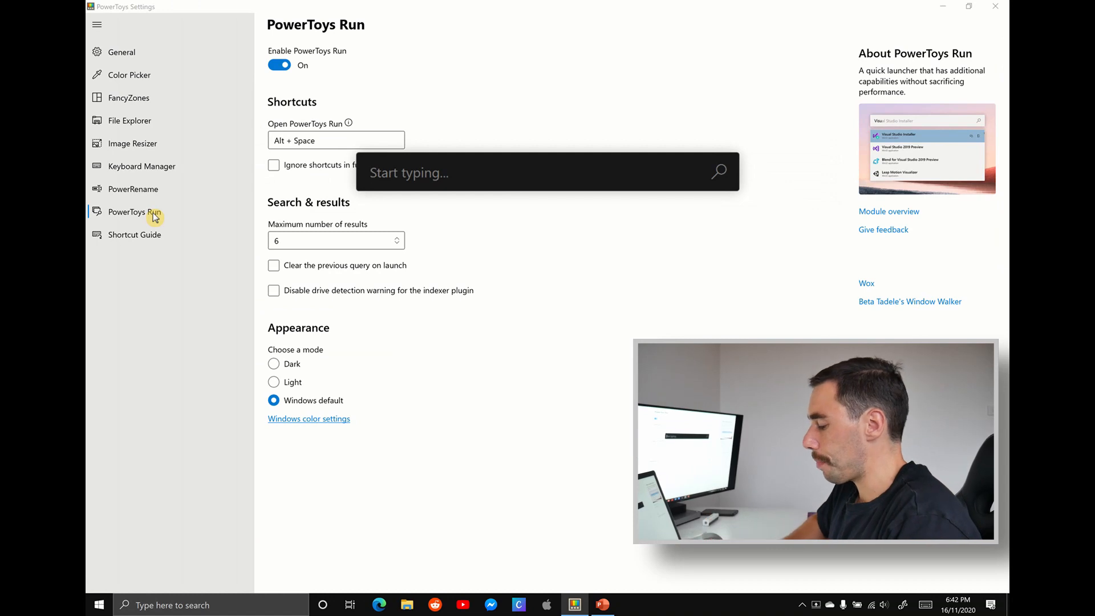
pyautogui.write('power')
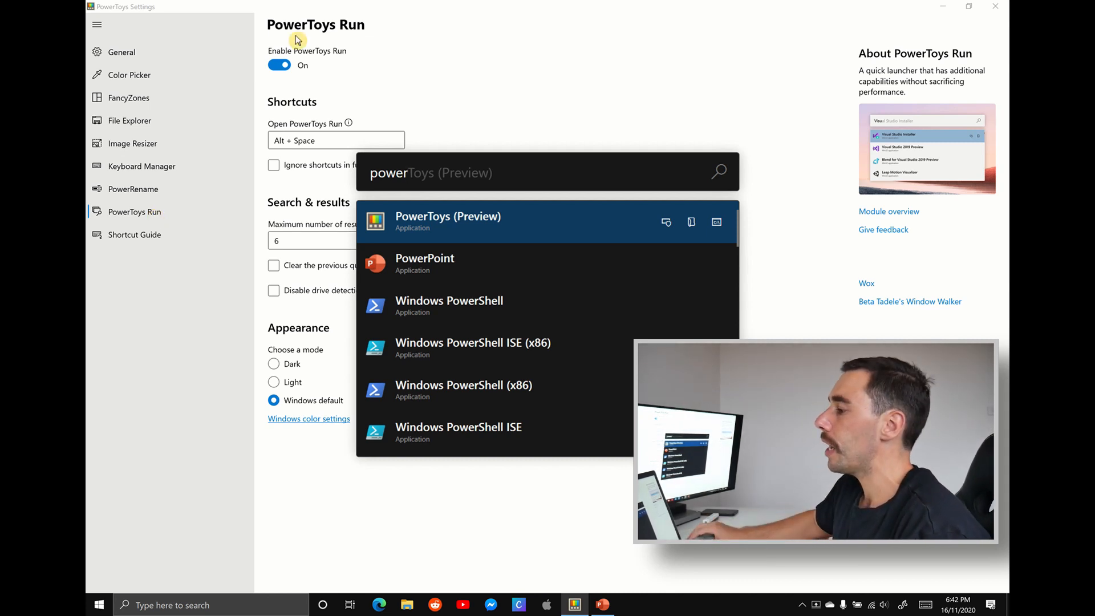
pyautogui.press('Escape')
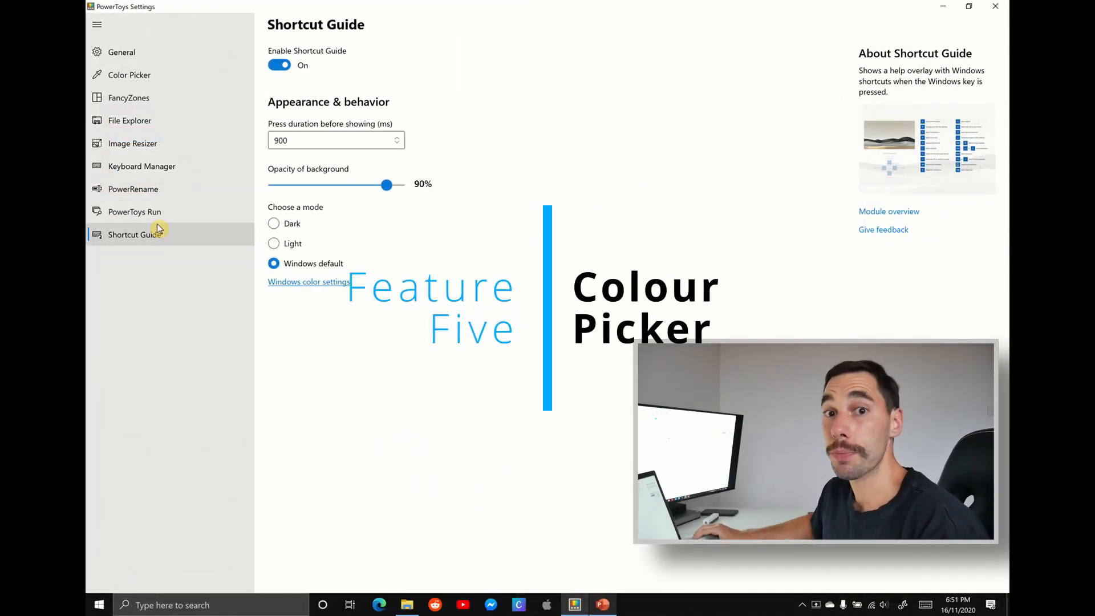
# Step: Open the Color Picker settings and activate the system-wide color picker
pyautogui.click(152, 72)
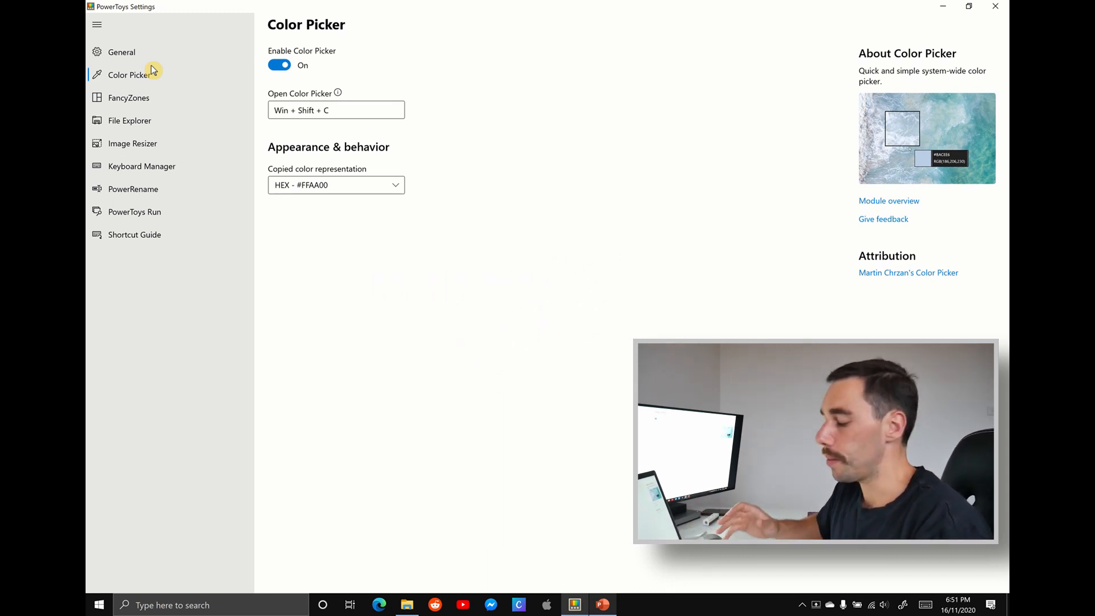
pyautogui.press('super+shift+c')
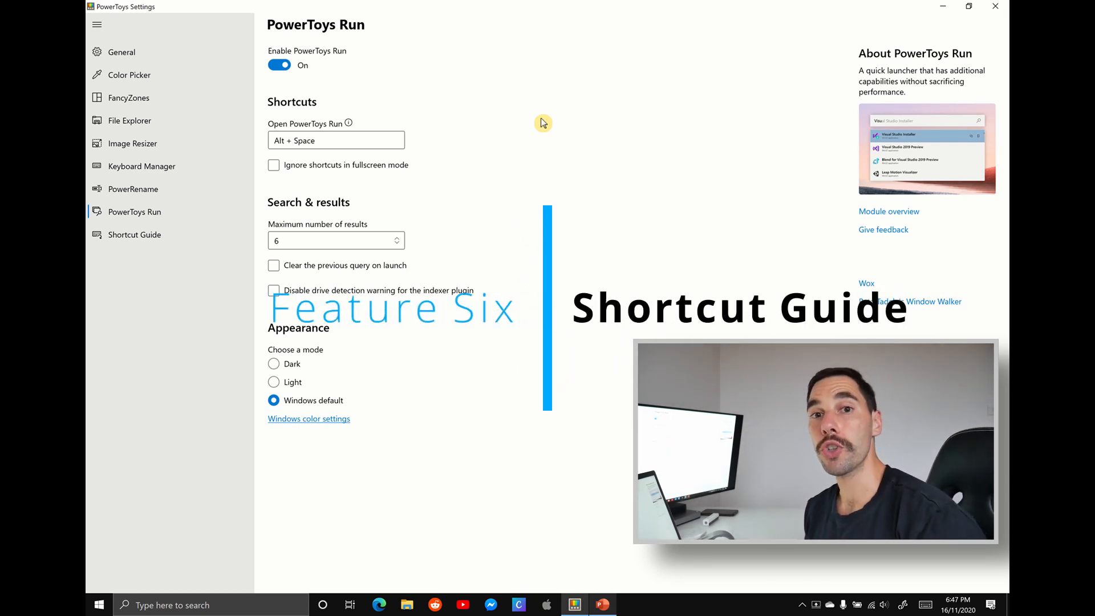
# Step: Open the Shortcut Guide settings and bring up the overlay of Windows shortcuts
pyautogui.click(134, 234)
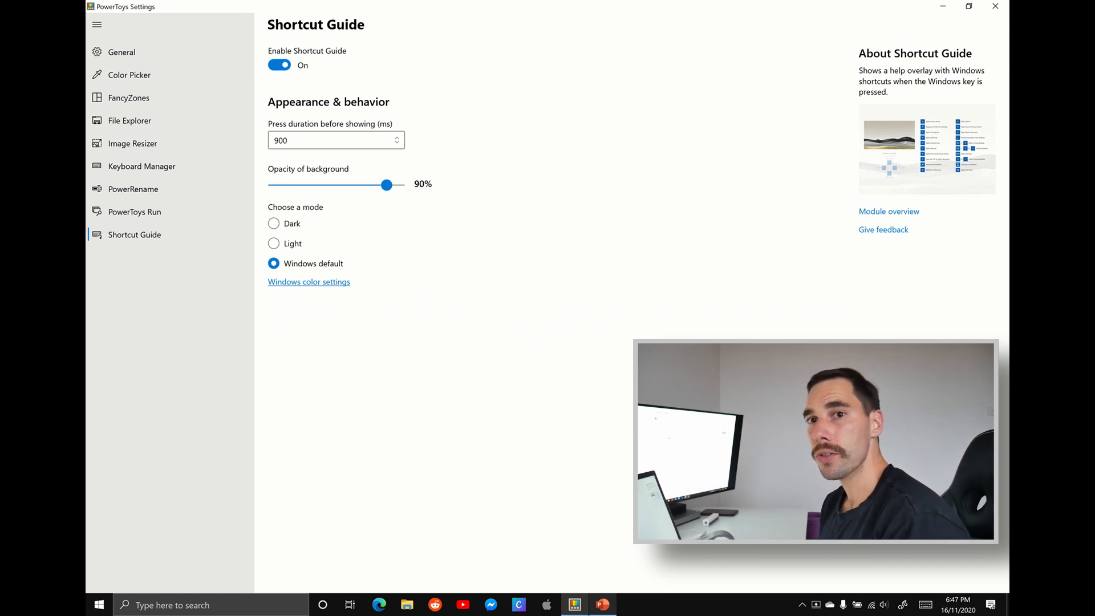
pyautogui.press('super')
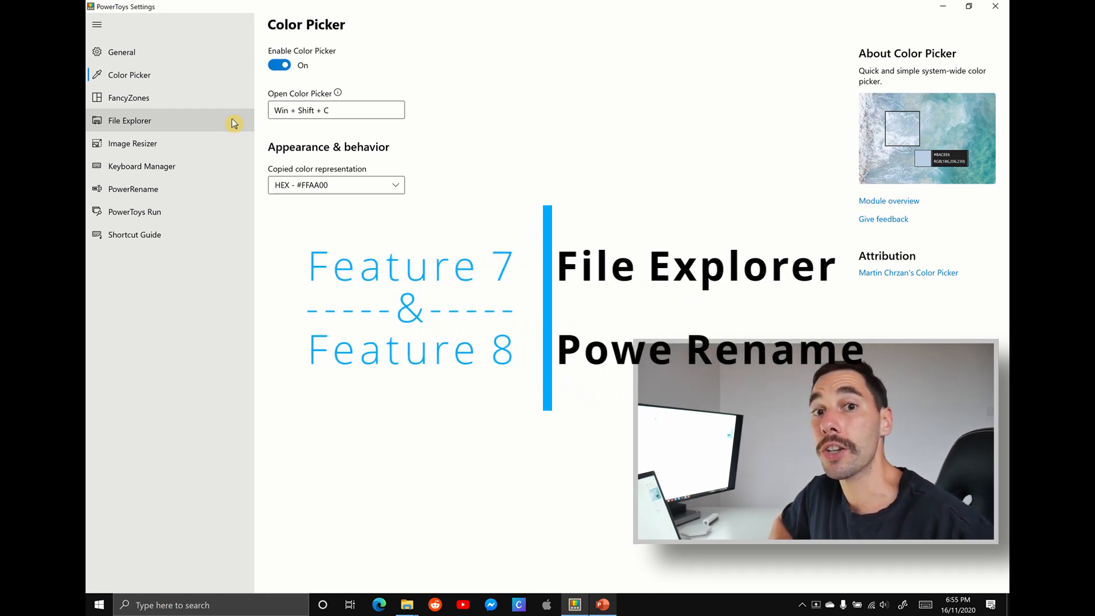
# Step: Open the File Explorer settings to review the preview pane and icon preview options
pyautogui.click(234, 124)
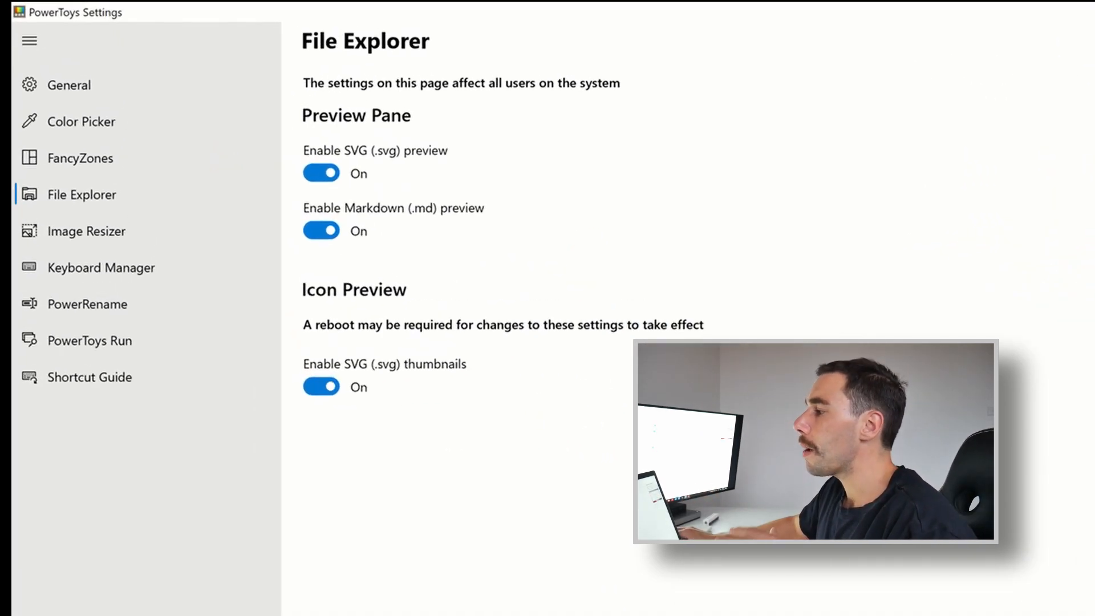